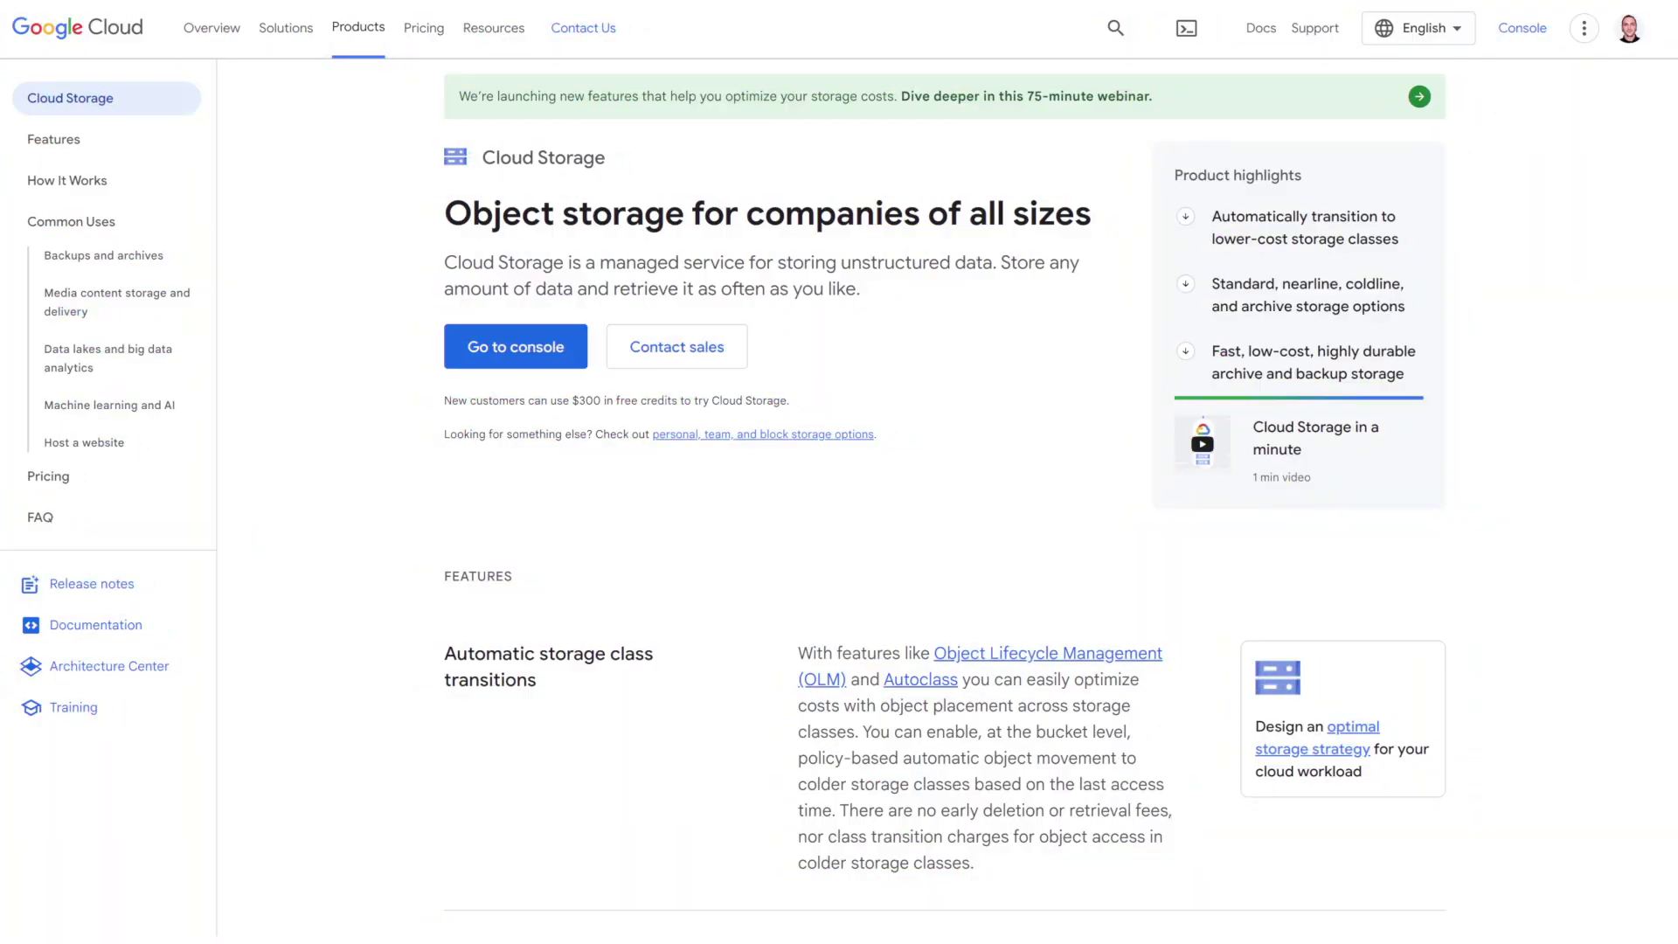
Jump to the Cloud Storage pricing details from the product overview page.
click(48, 475)
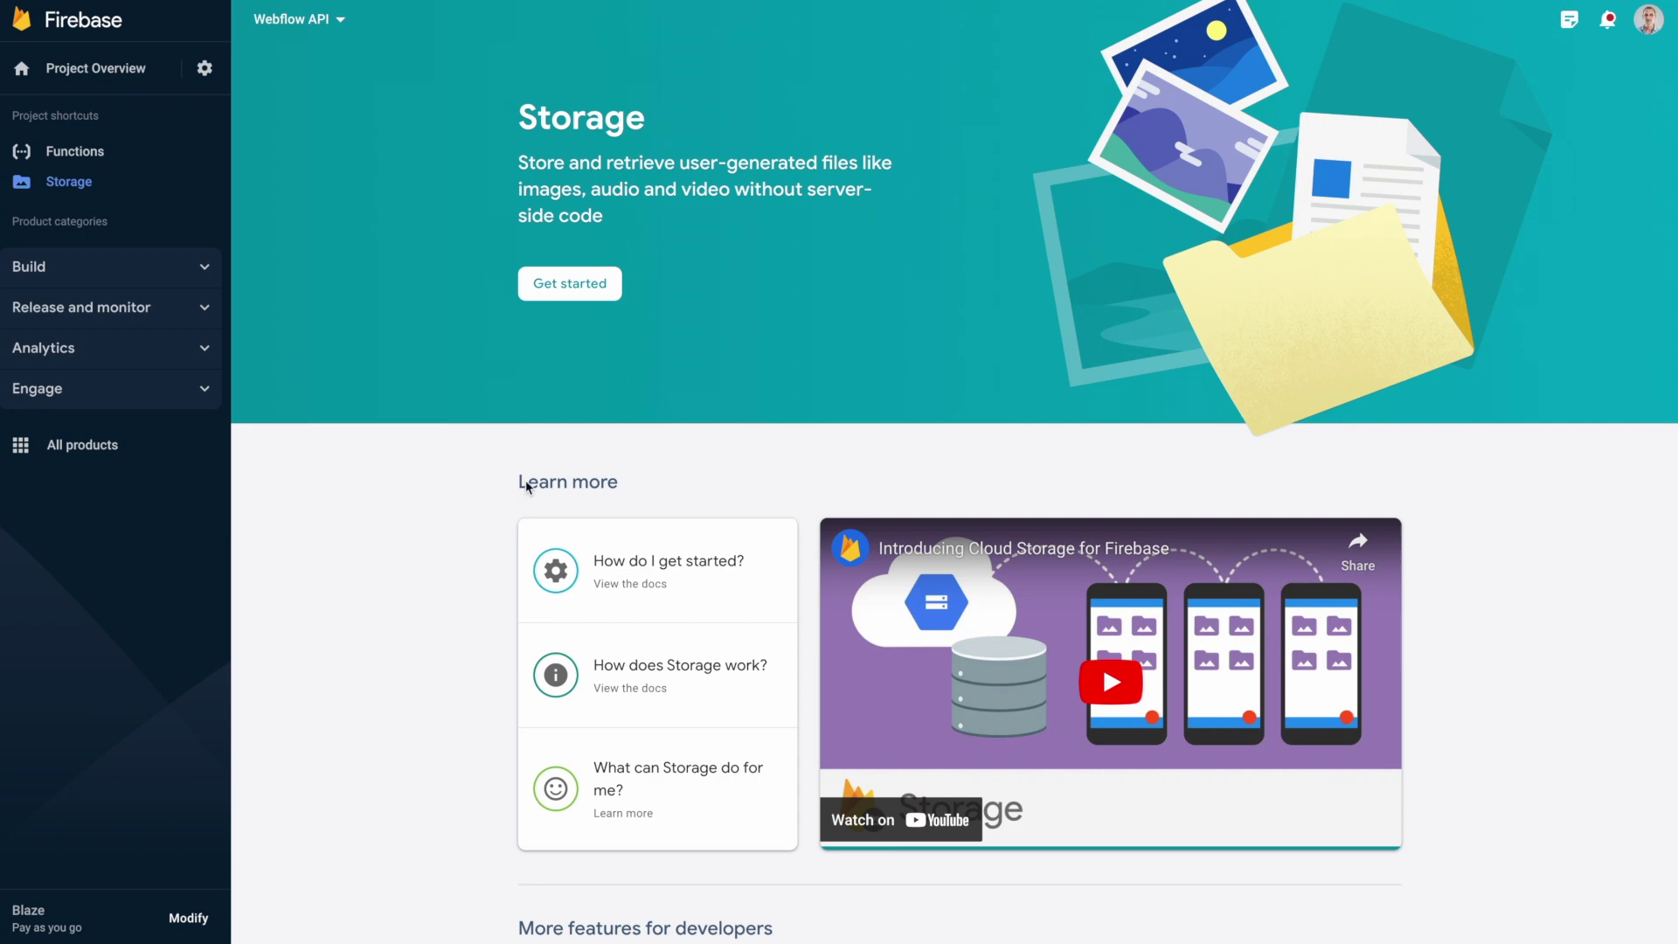
Begin setting up Firebase Cloud Storage for the Webflow API project.
click(586, 295)
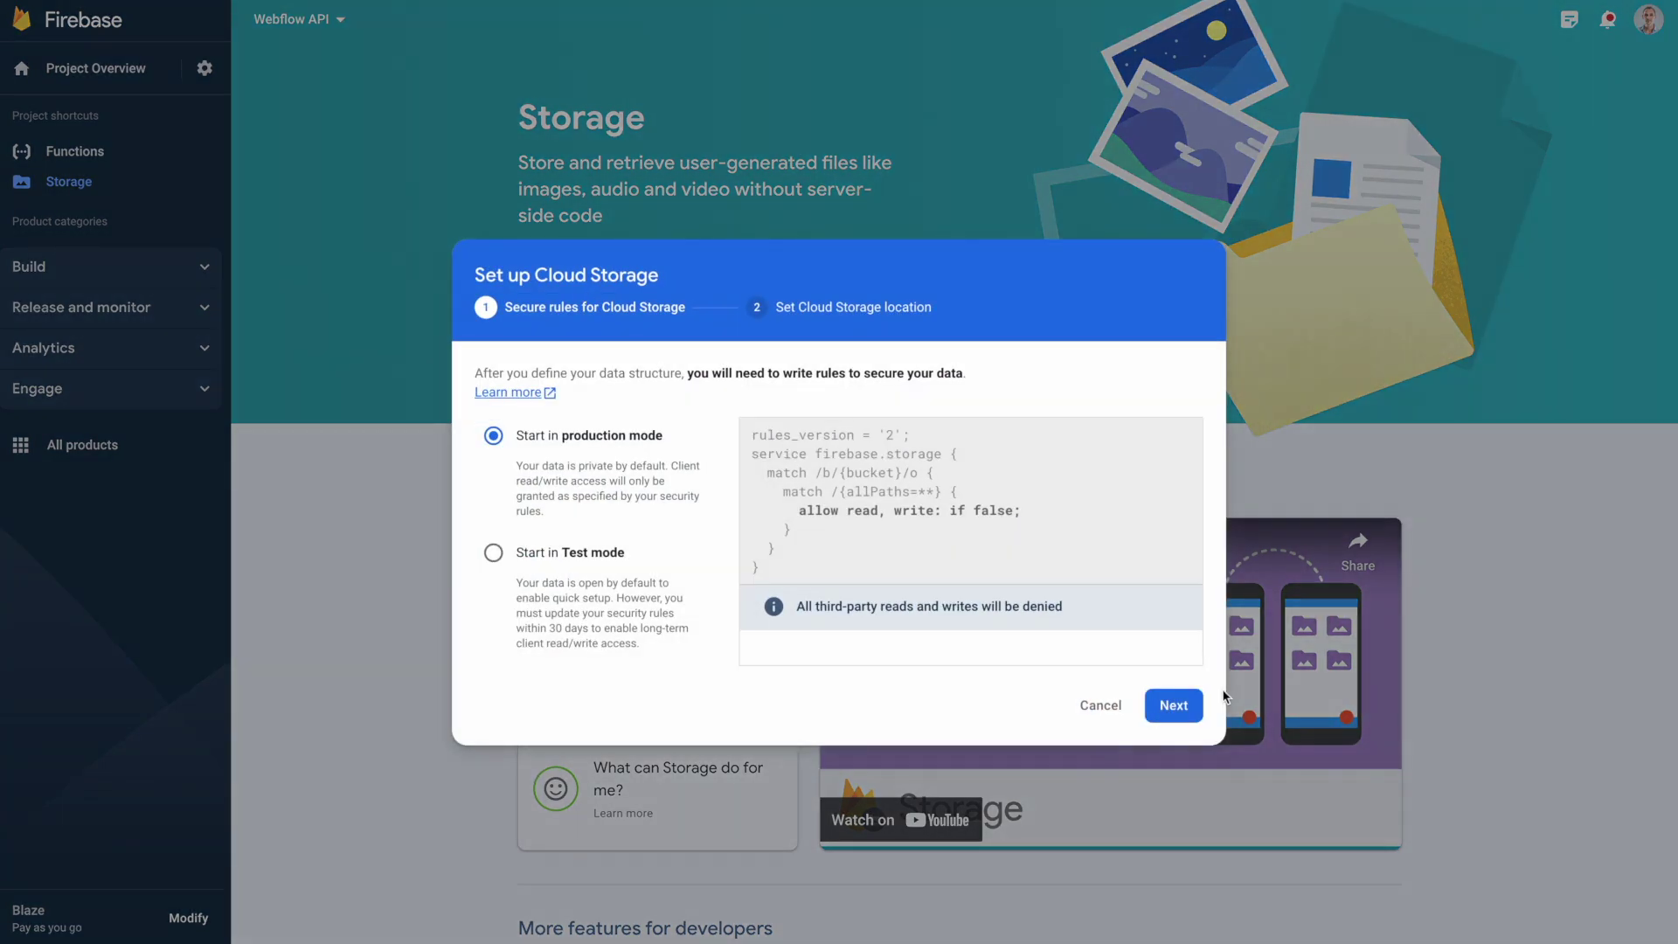
Create the default Storage bucket with production rules in the eur3 (europe-west) location.
click(1175, 704)
click(810, 606)
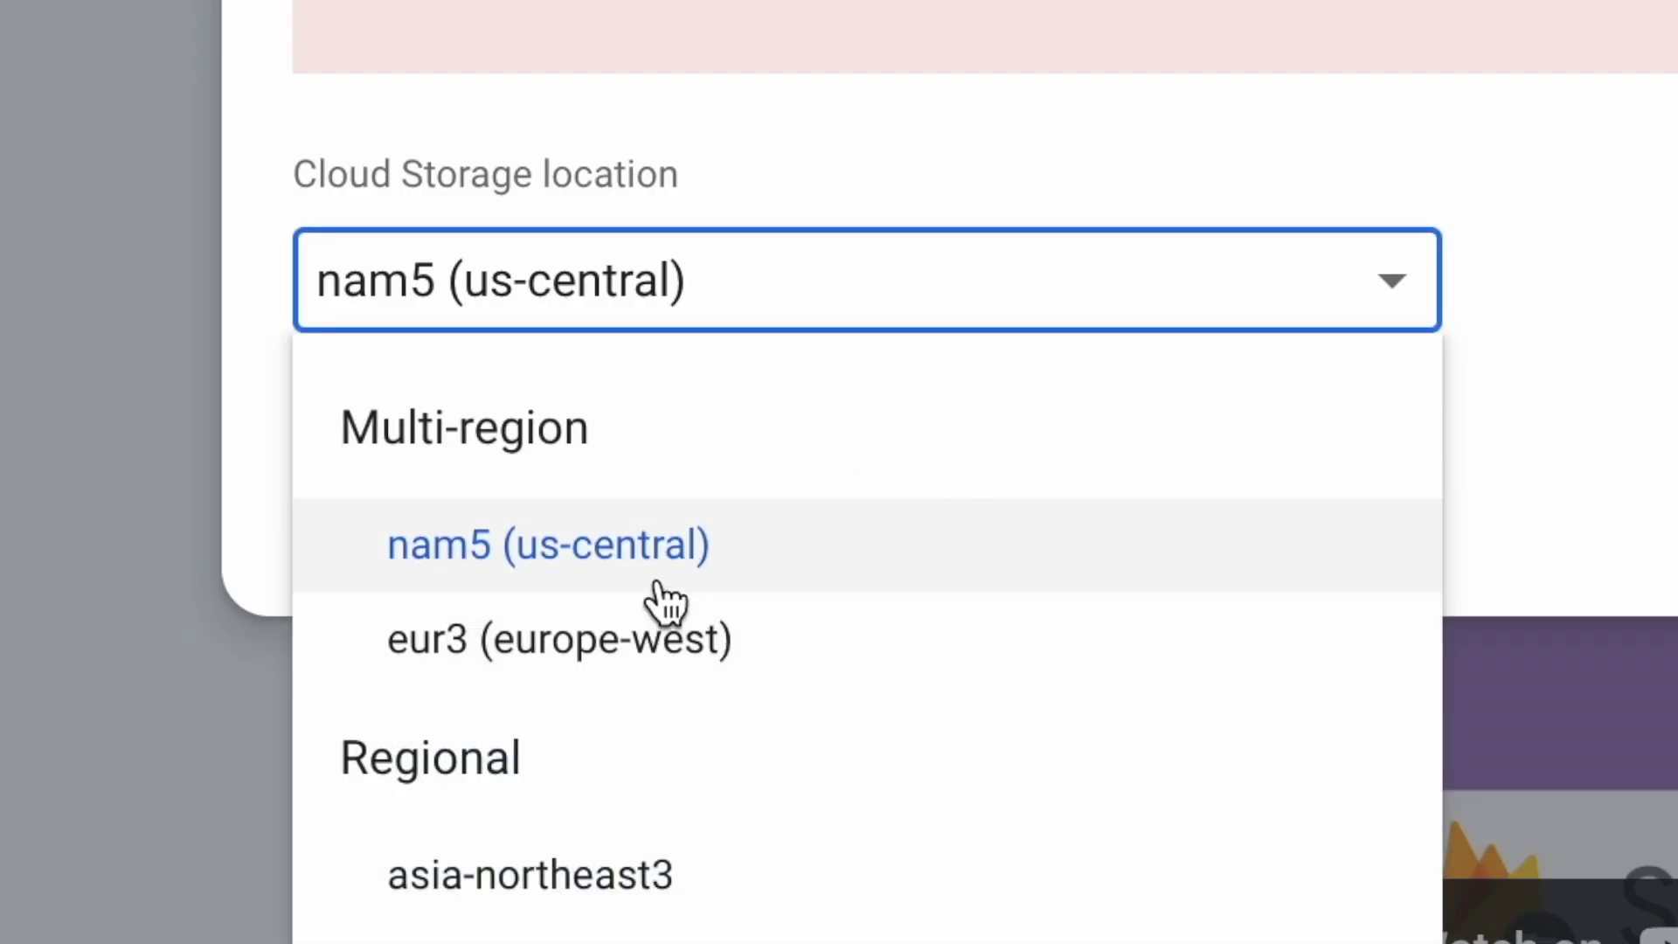
click(660, 634)
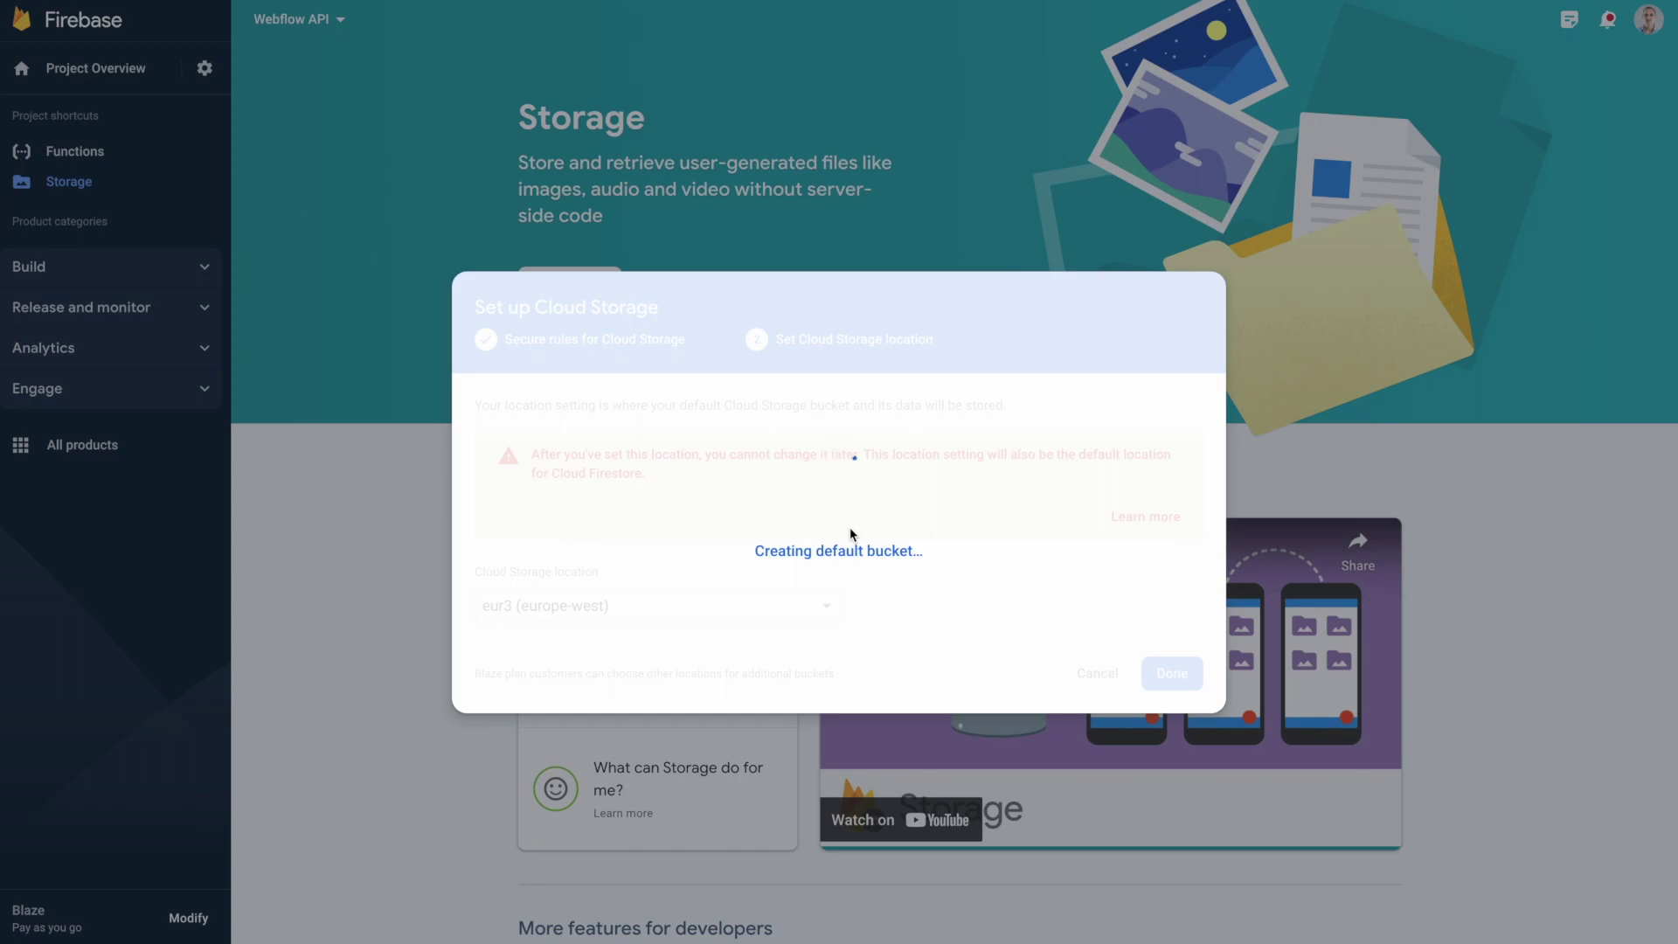
Upload cover.jpg to the bucket, open it and select its web address.
click(1416, 243)
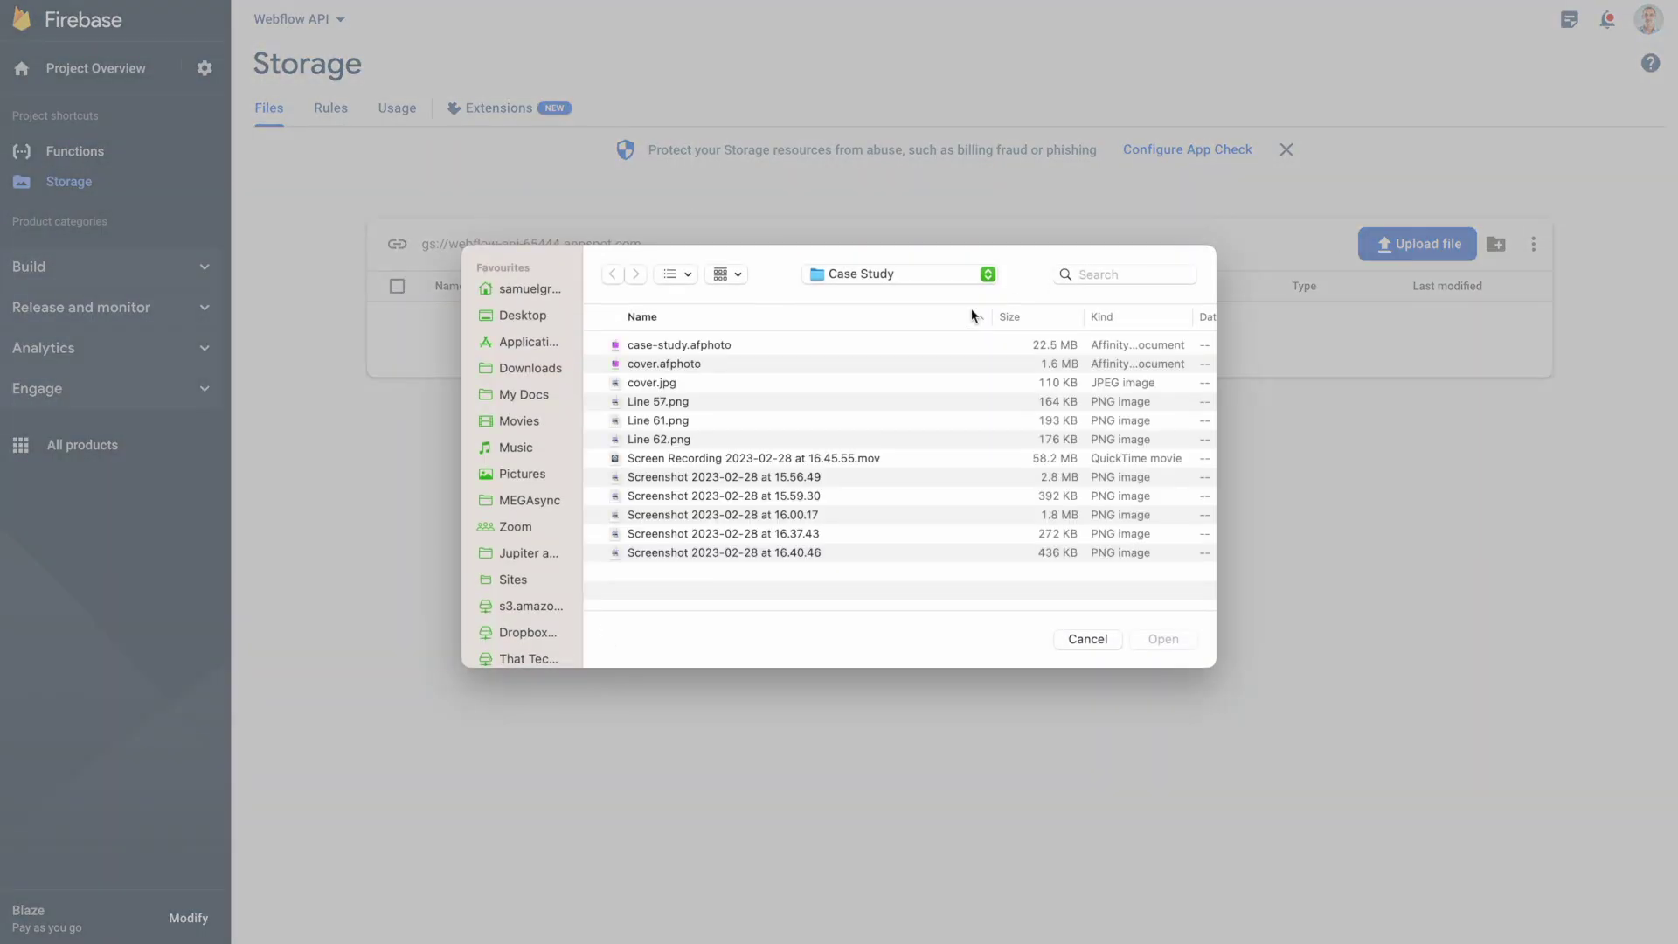
double_click(648, 385)
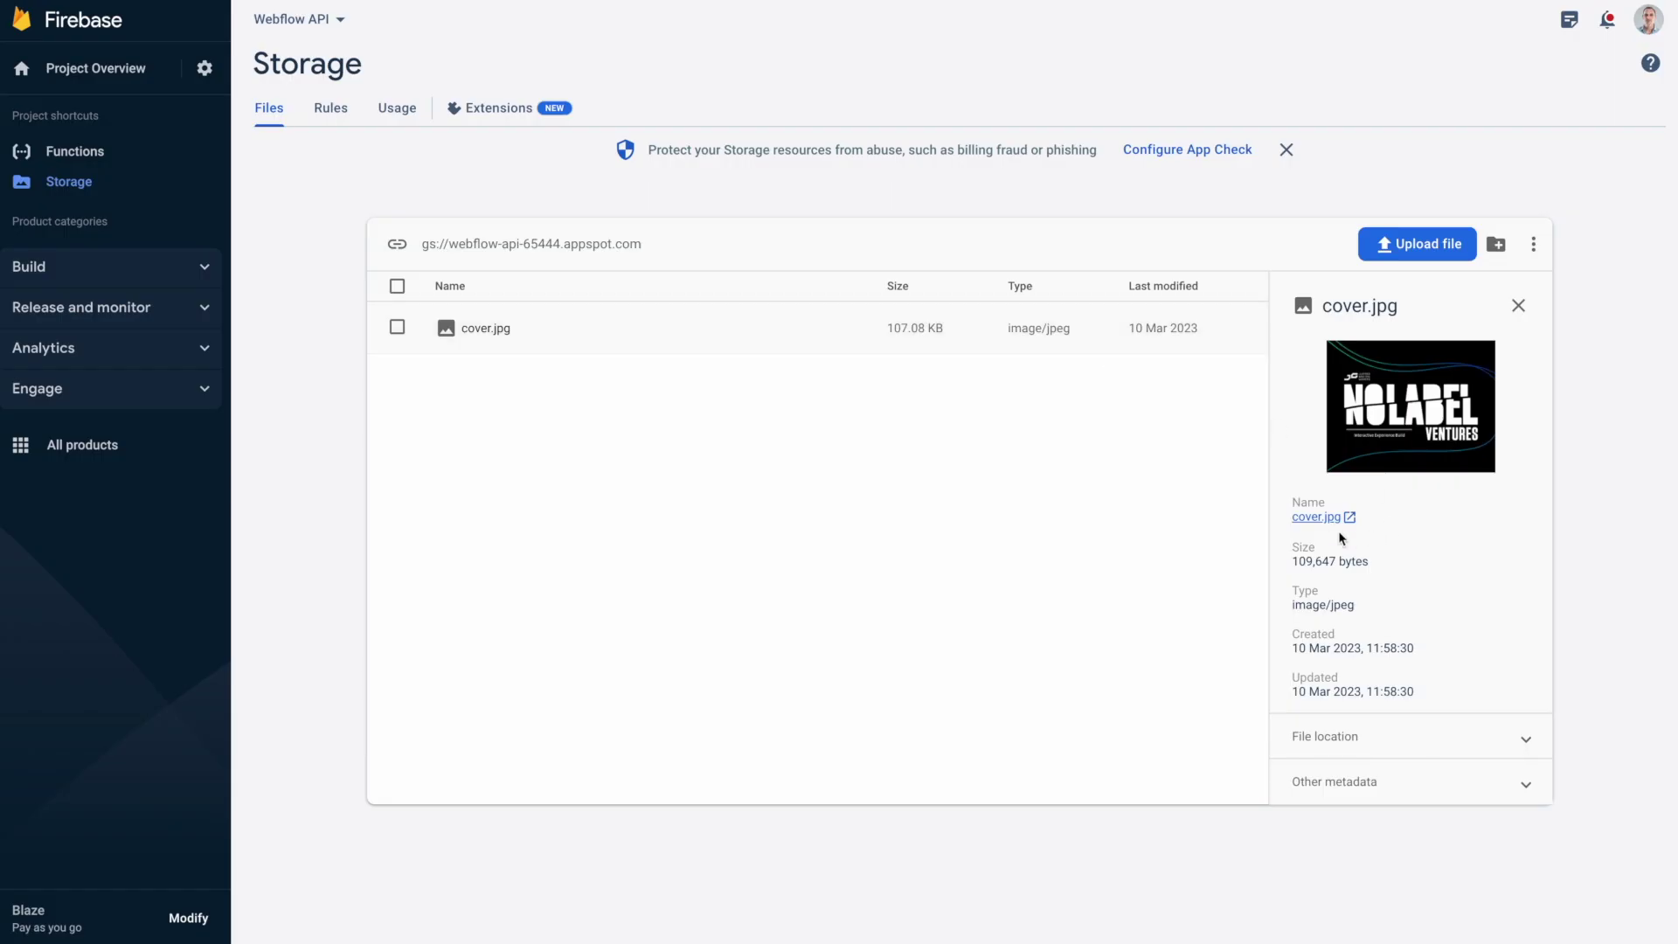
click(1320, 517)
key(super+l)
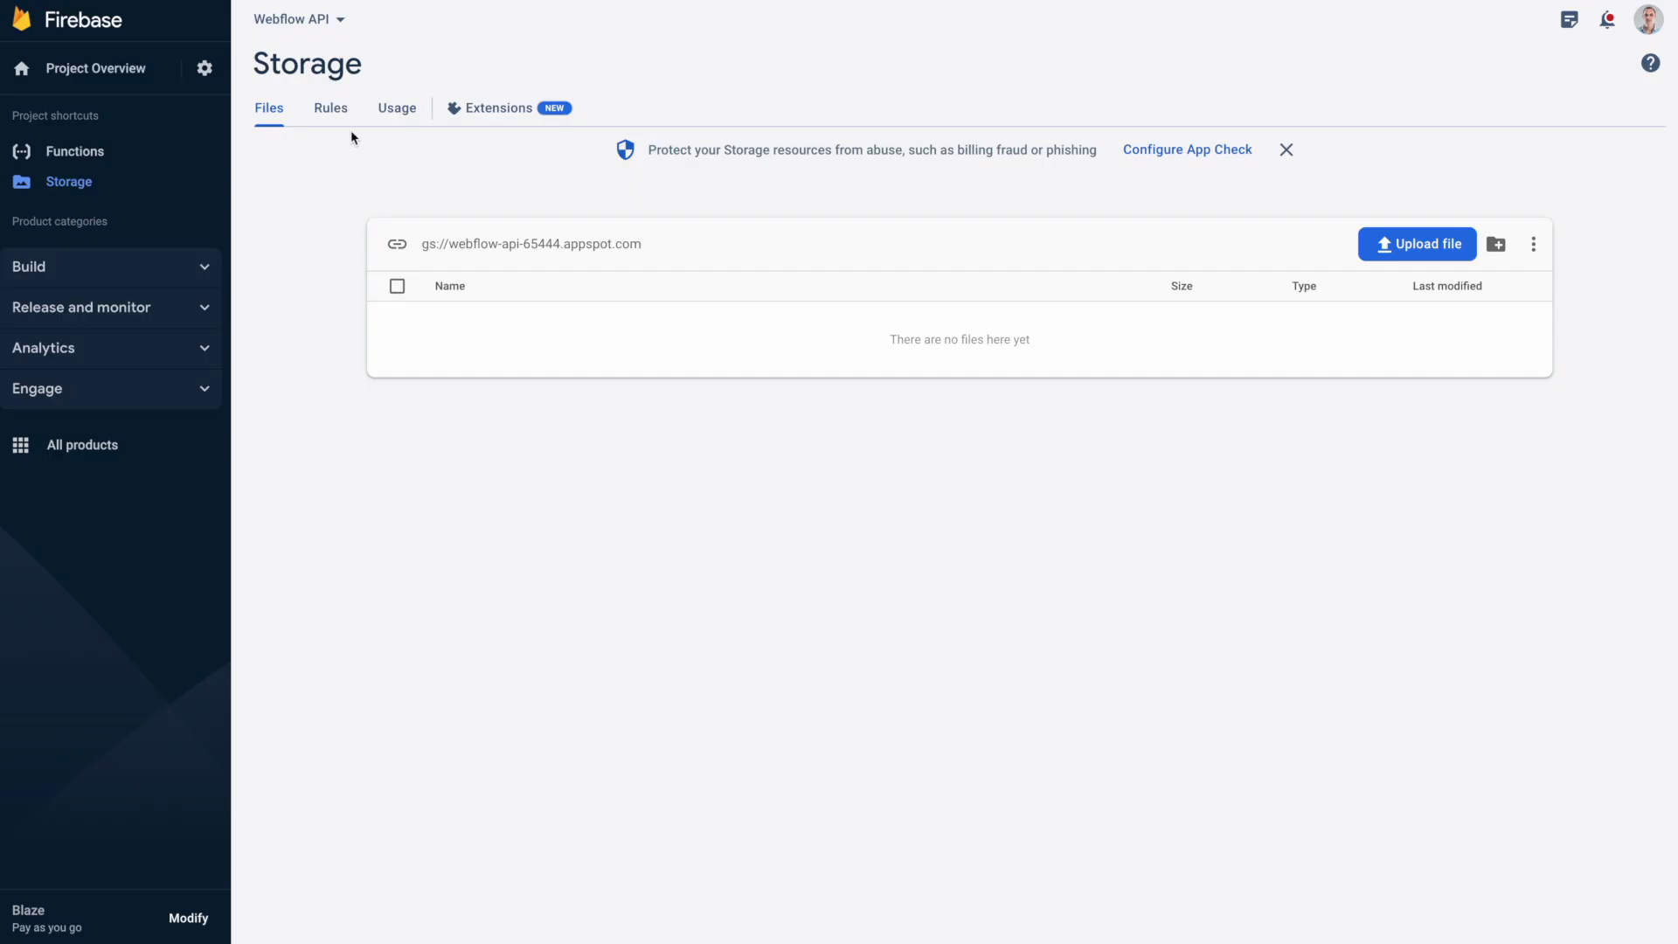
Edit the storage rules to remove ', write: if false', leaving only 'allow read;'.
click(331, 108)
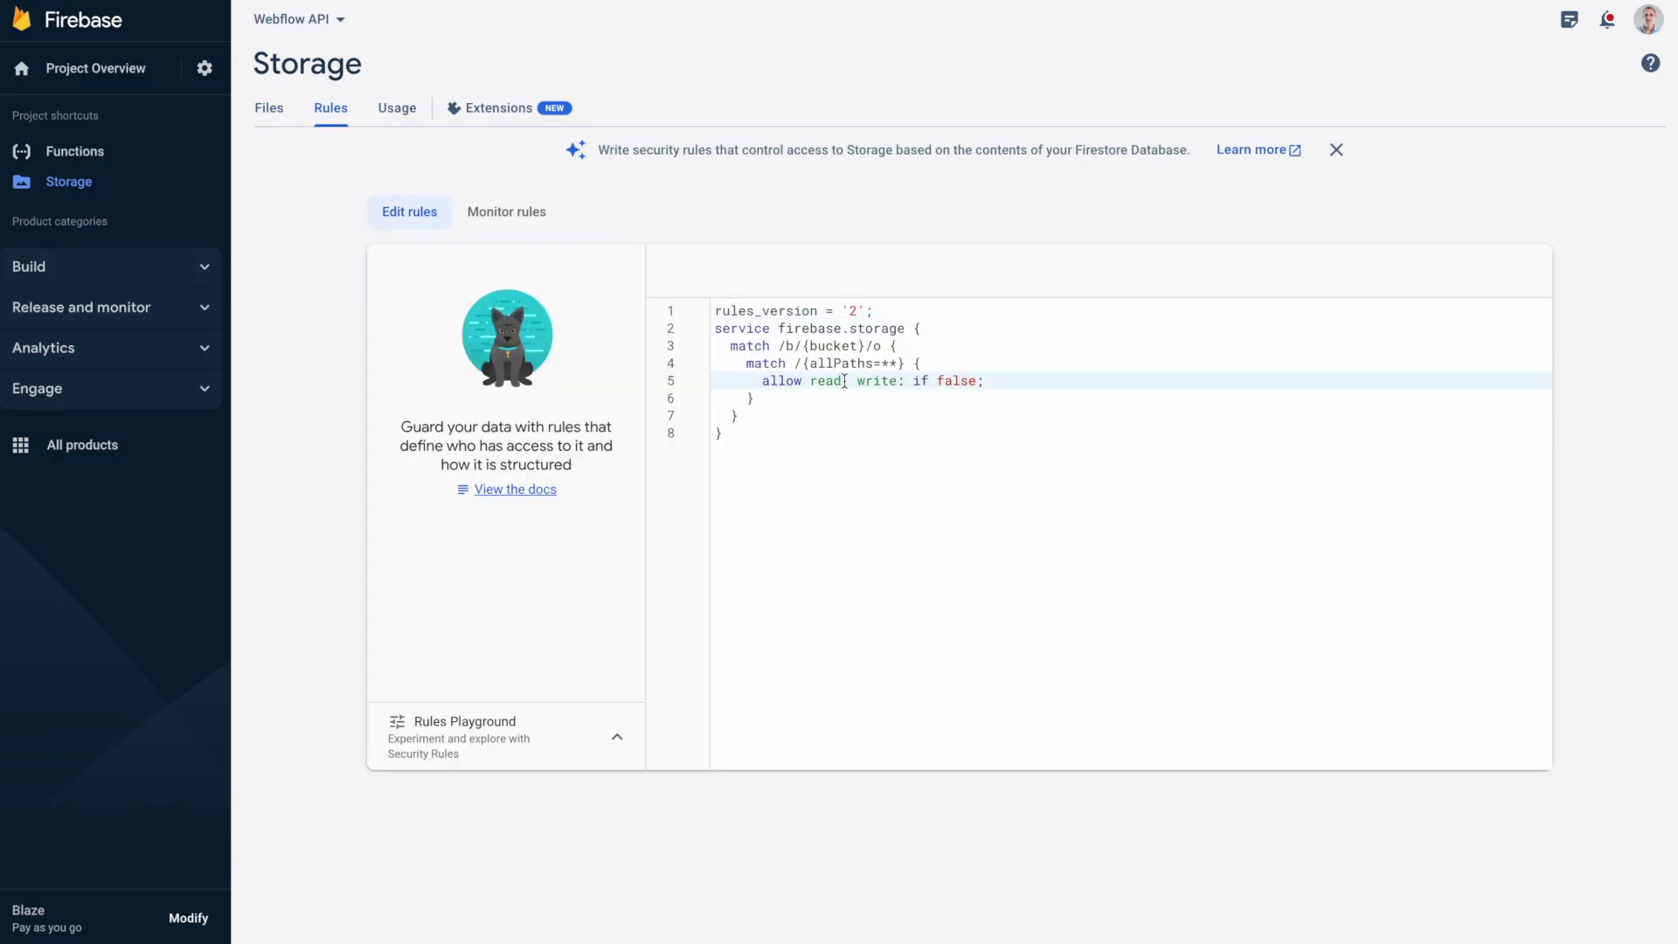
drag(844, 381, 991, 376)
key(BackSpace)
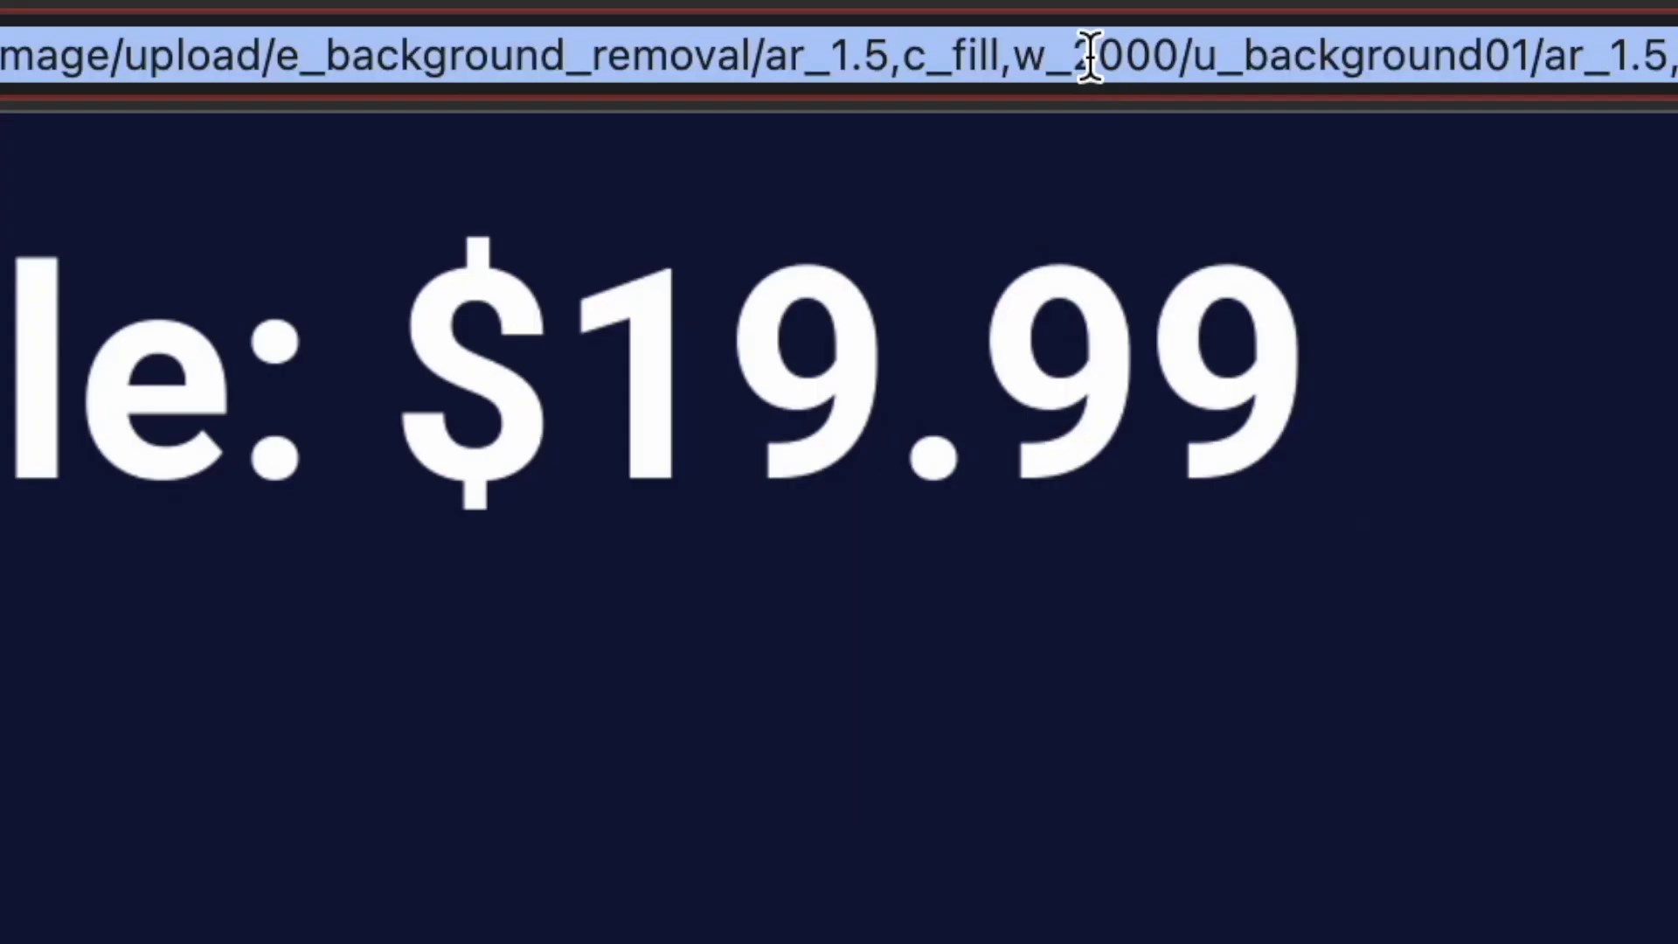
click(931, 17)
Change the Cloudinary image URL from w_2000 to w_500 and reload it.
key(Right)
key(BackSpace)
key(BackSpace)
text(5)
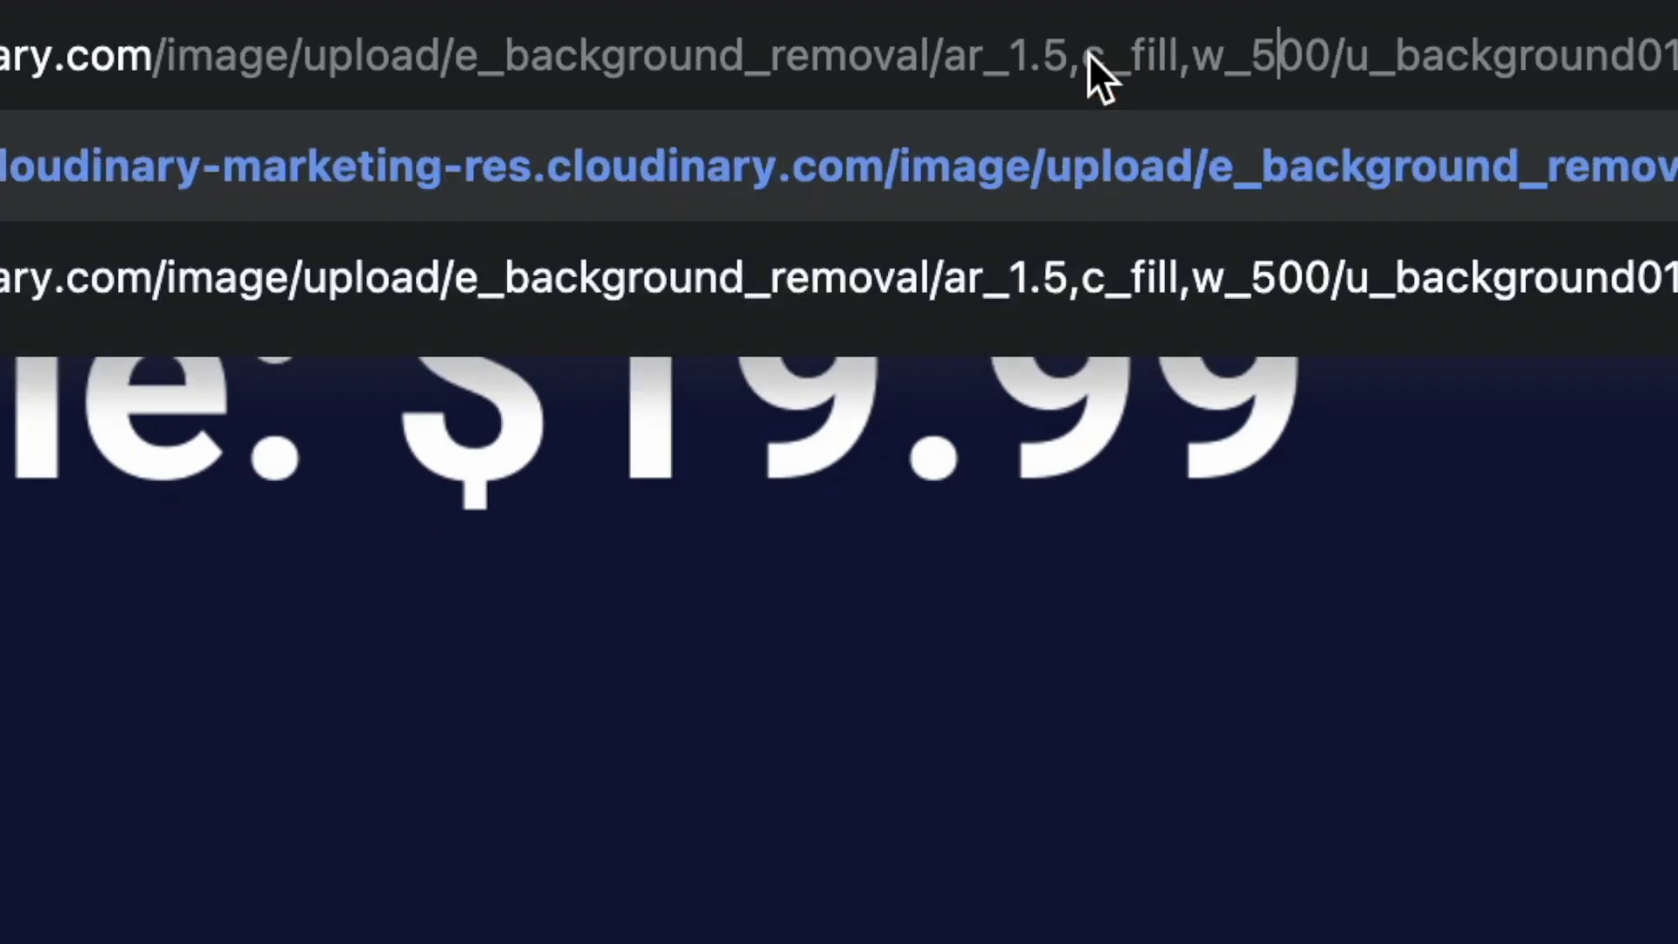
key(Return)
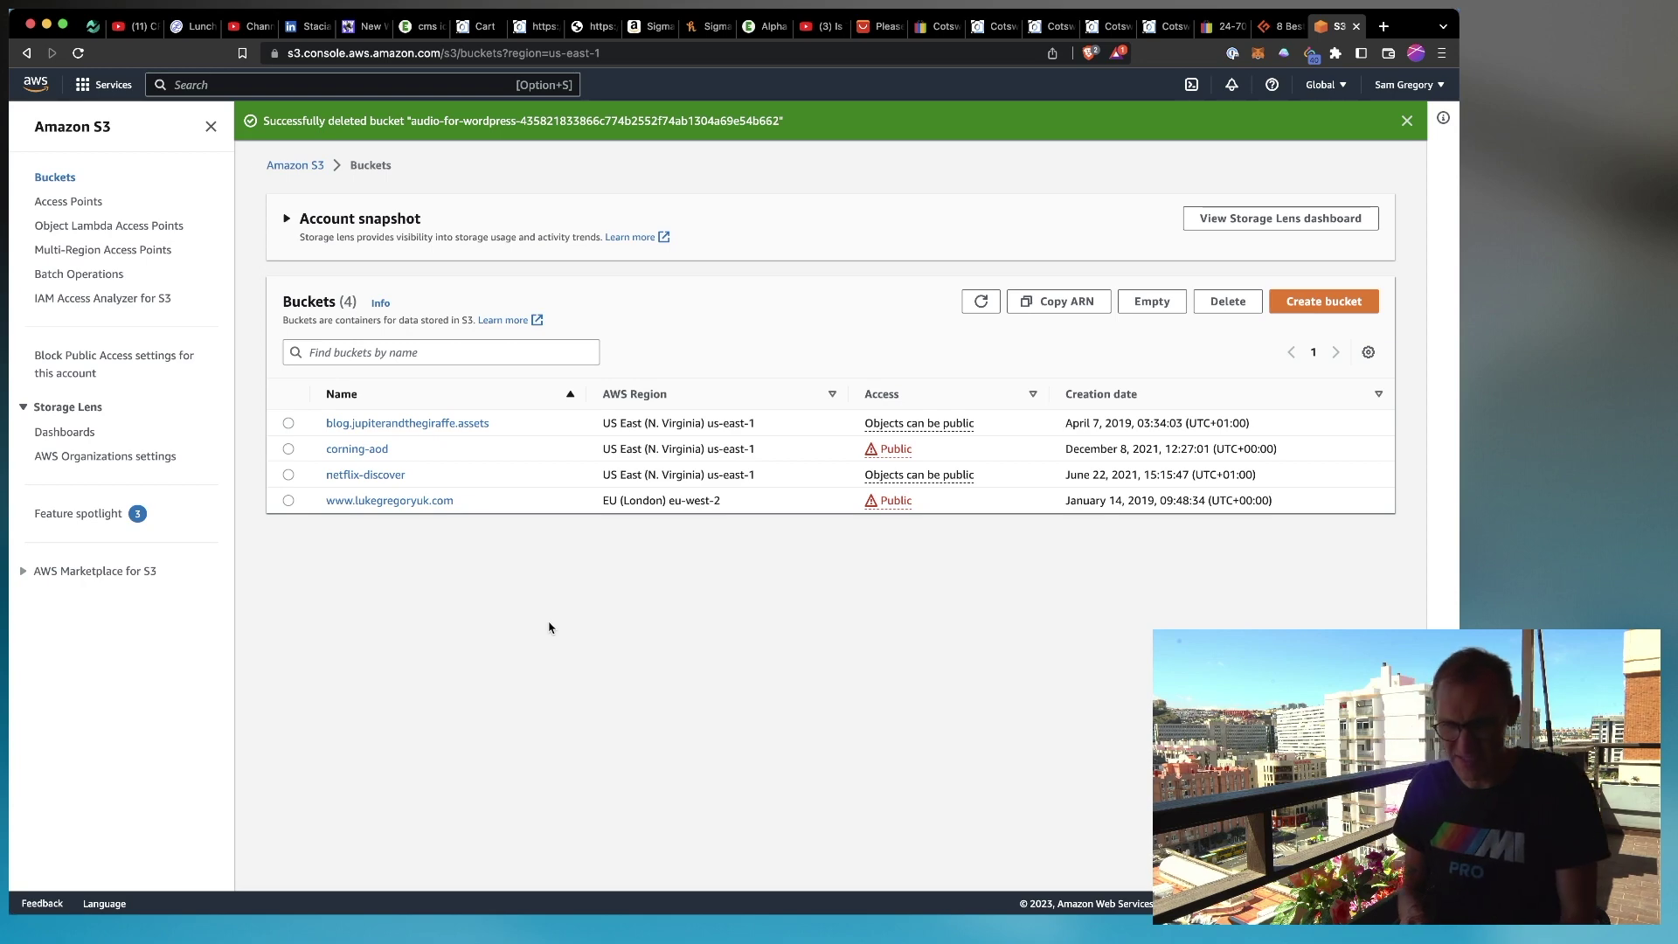
Search the AWS services for s3 and open the S3 console.
key(alt+s)
text(s3)
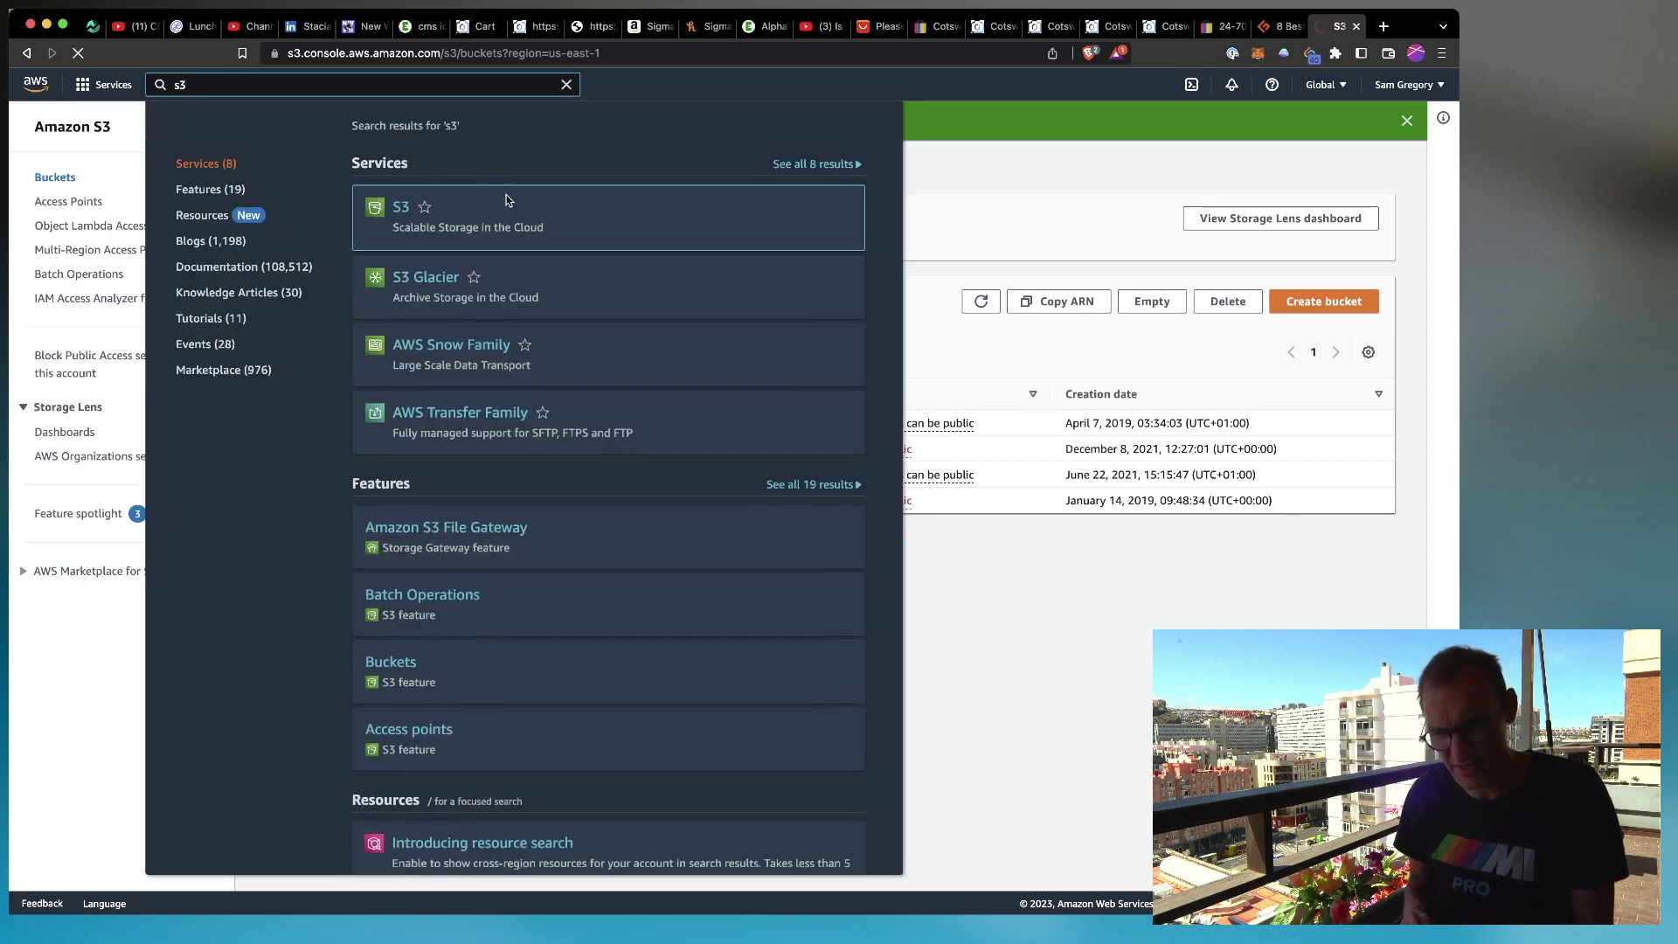
click(467, 237)
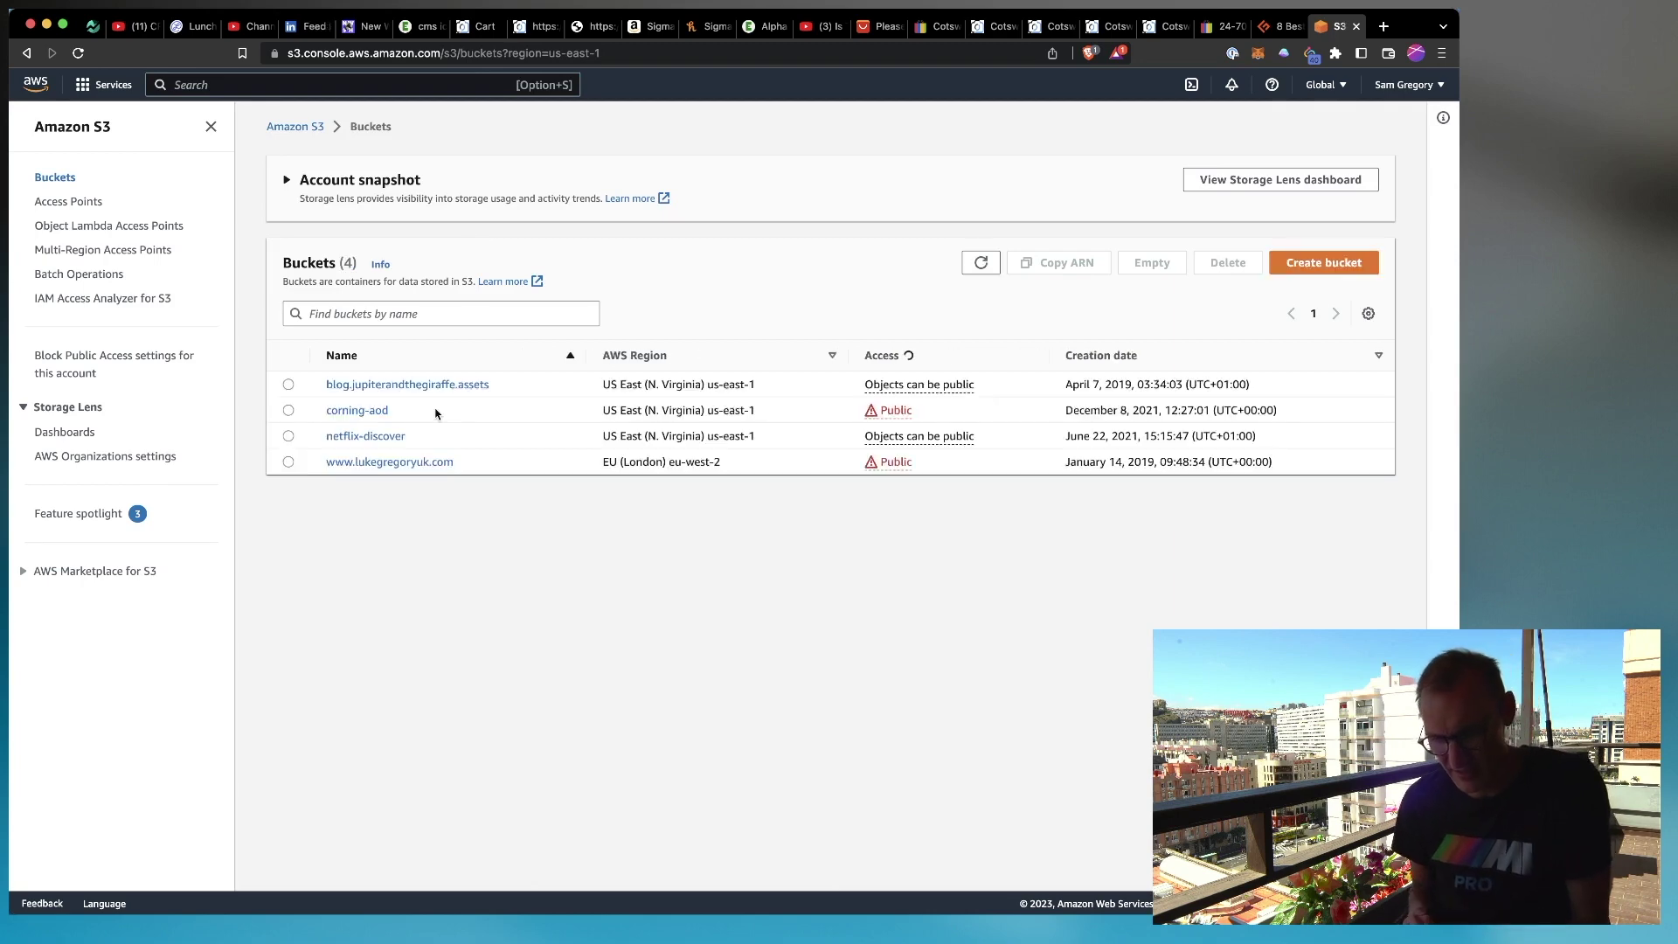
Start a new bucket named mydomain4039857260.com in EU (London) eu-west-2, allowing public access.
click(1346, 267)
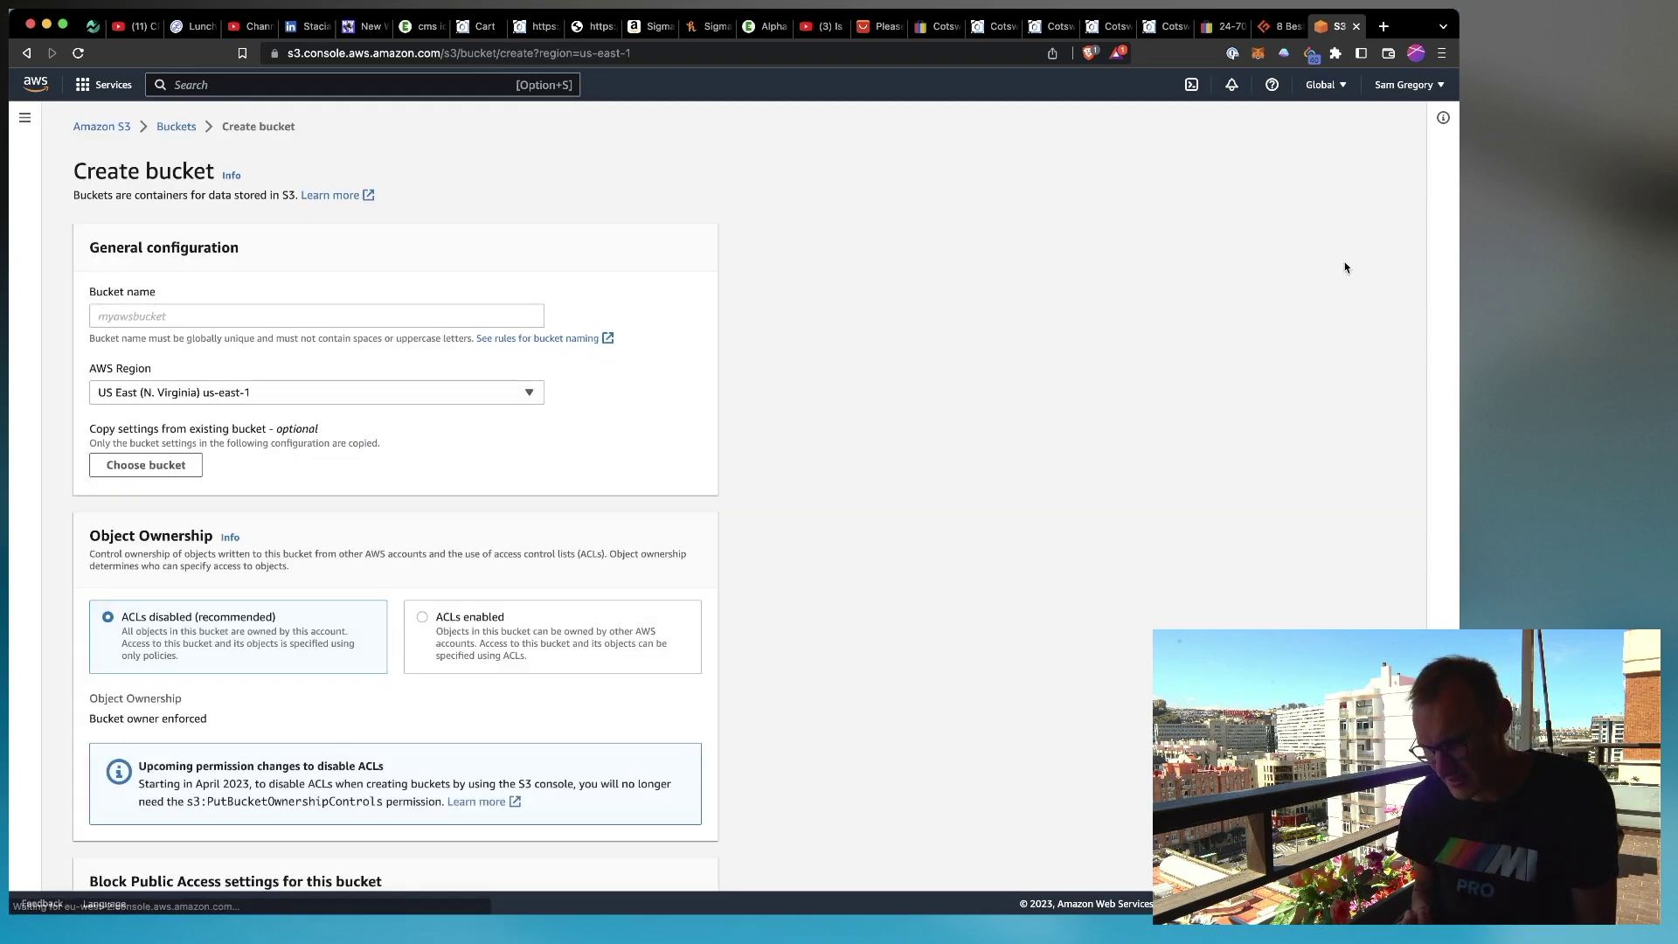
click(169, 316)
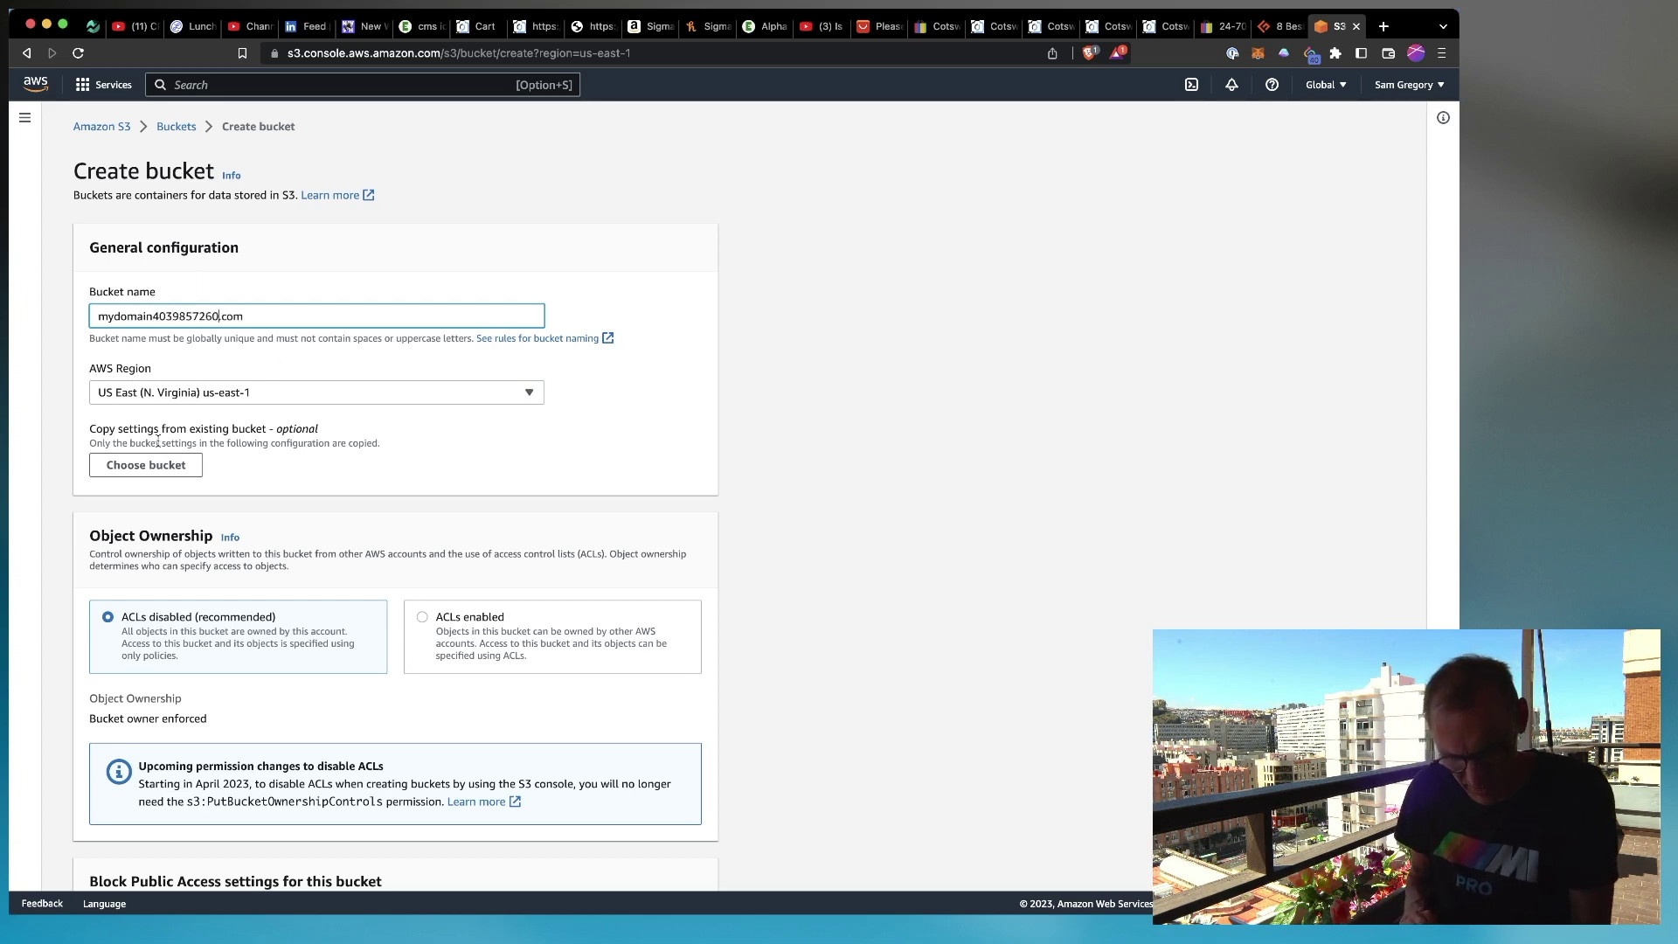
click(229, 398)
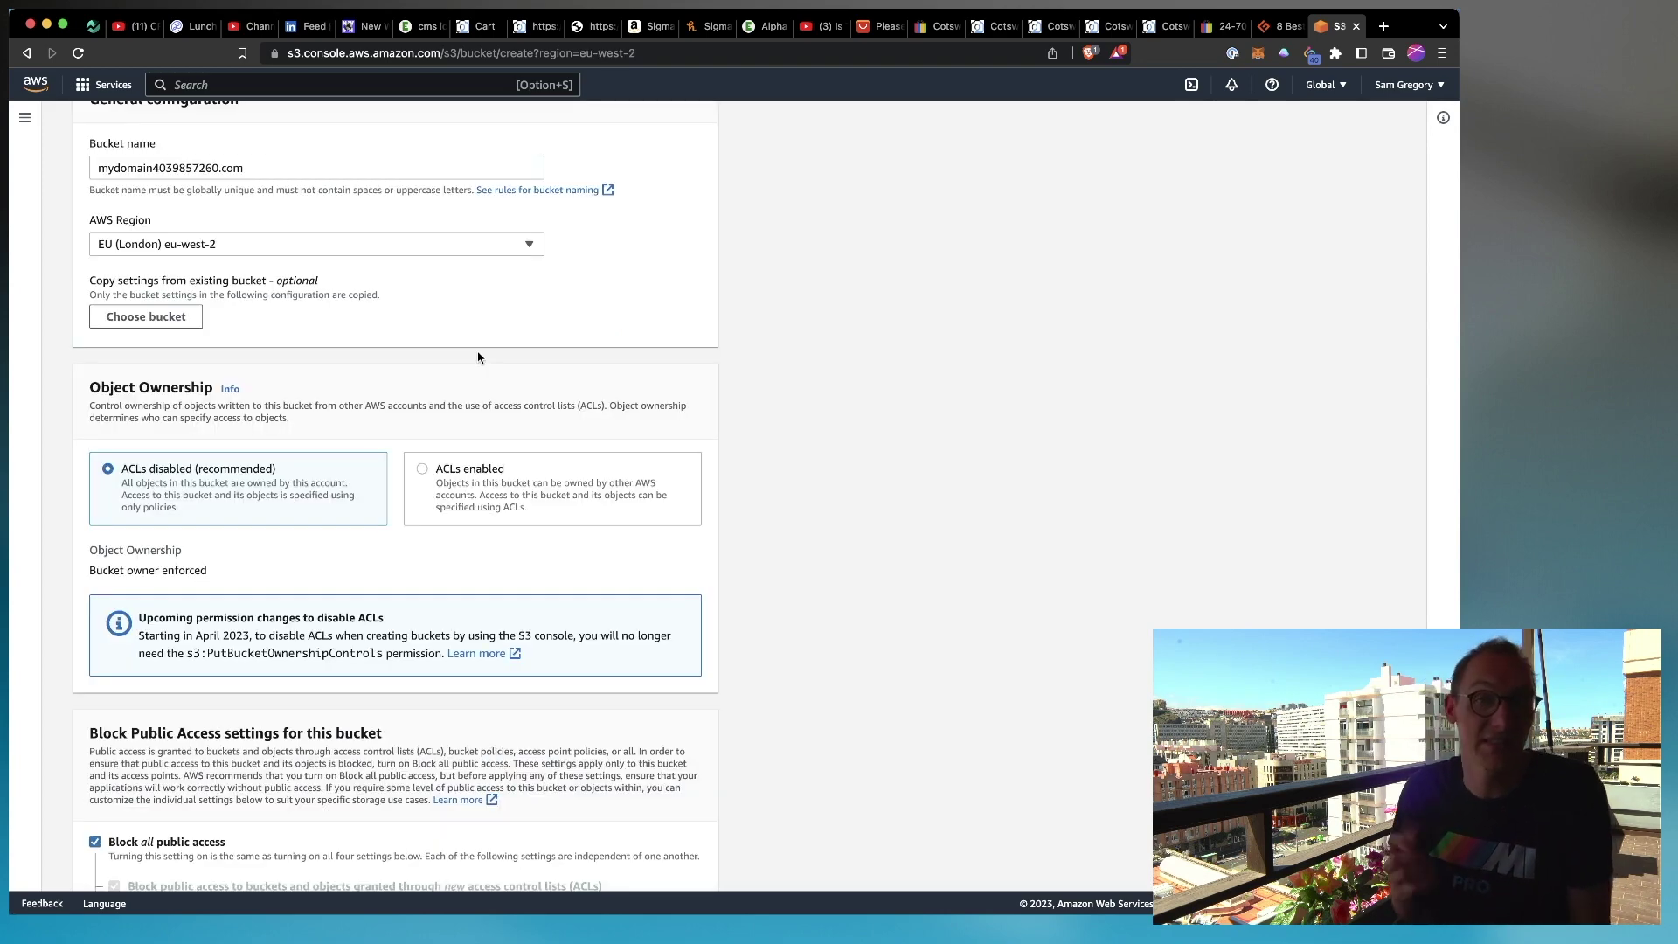
scroll(478, 356, down, 3)
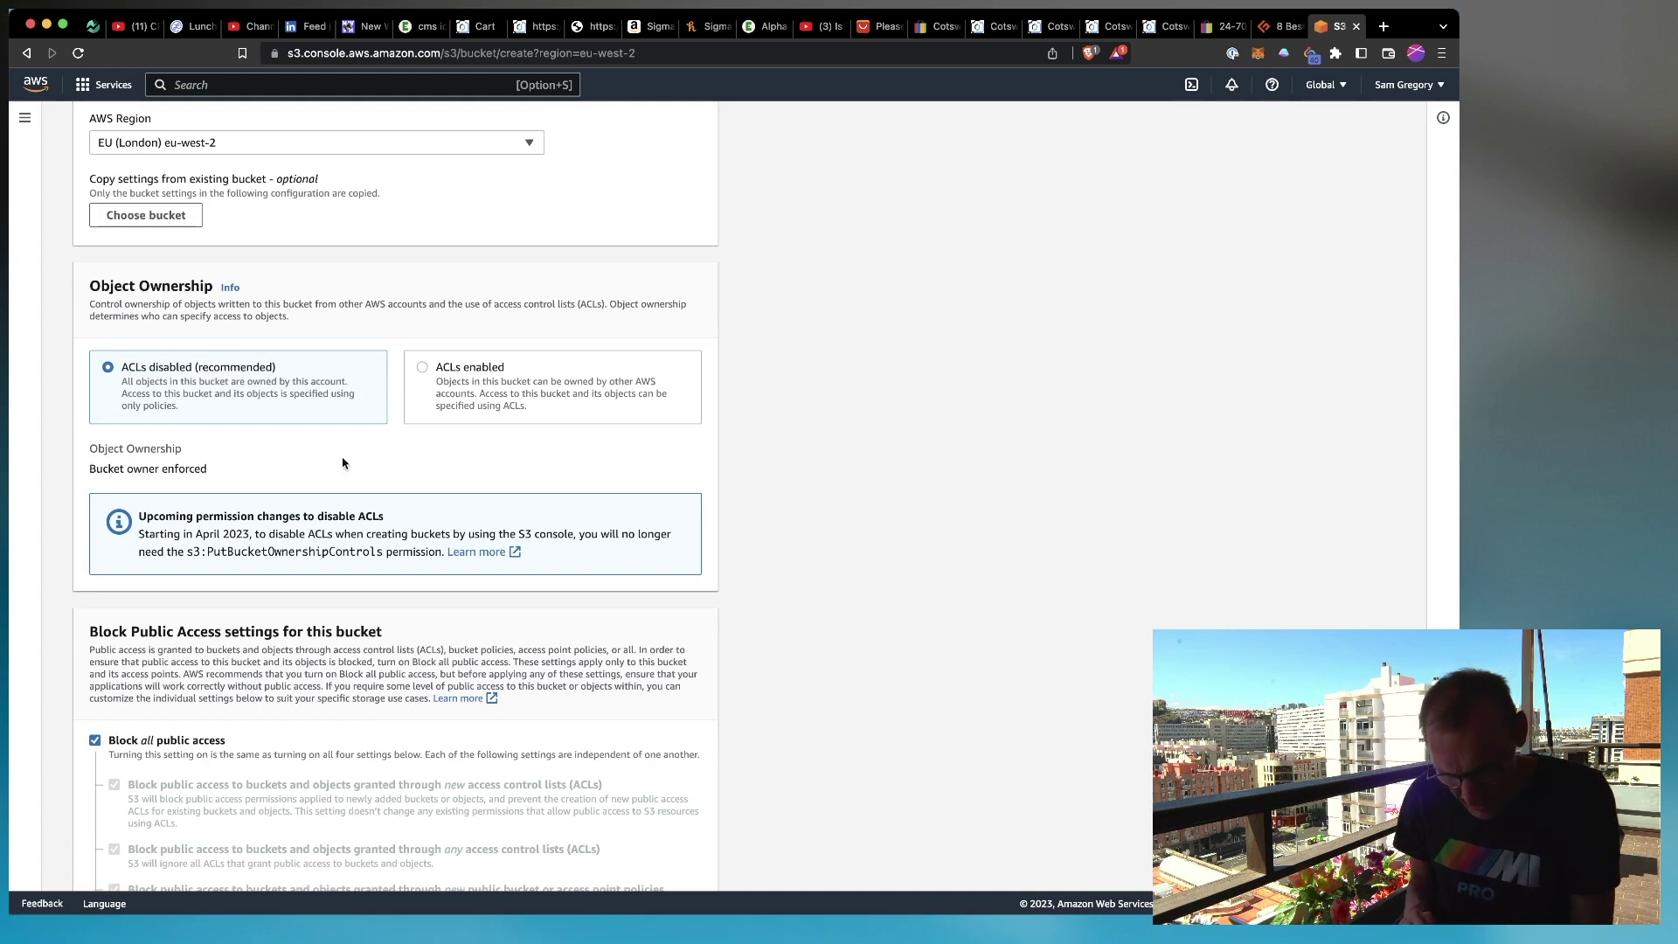
scroll(342, 463, down, 6)
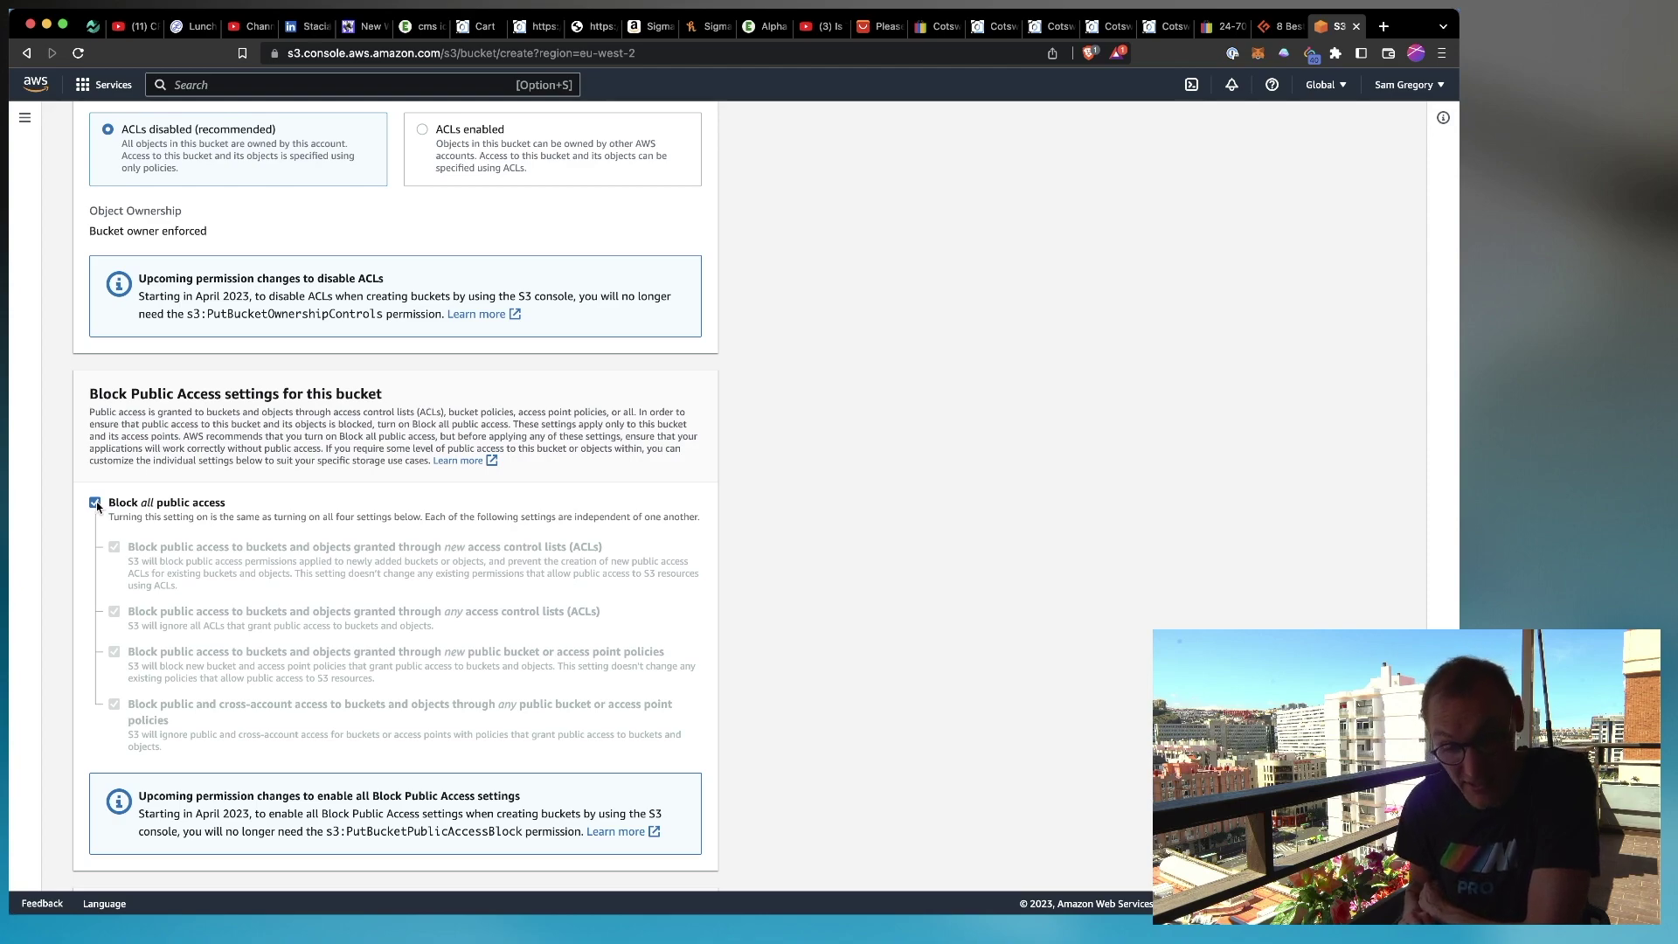
click(95, 503)
Create the mydomain4039857260.com bucket with public access unblocked and open its empty object list.
scroll(337, 637, down, 7)
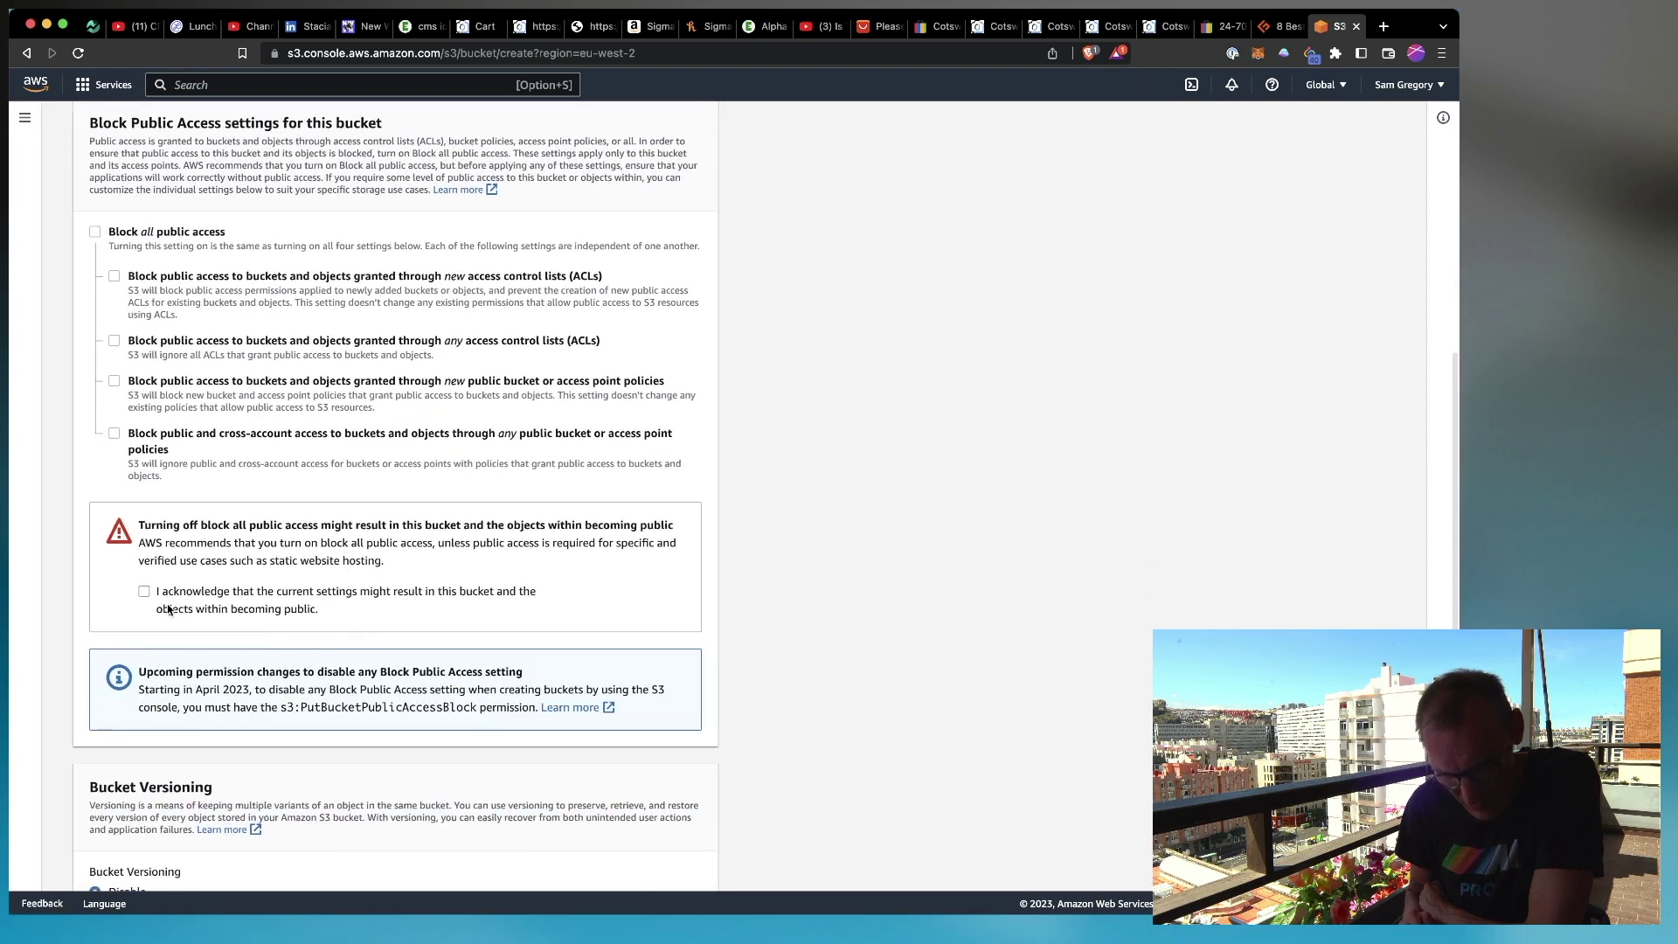
scroll(224, 684, down, 8)
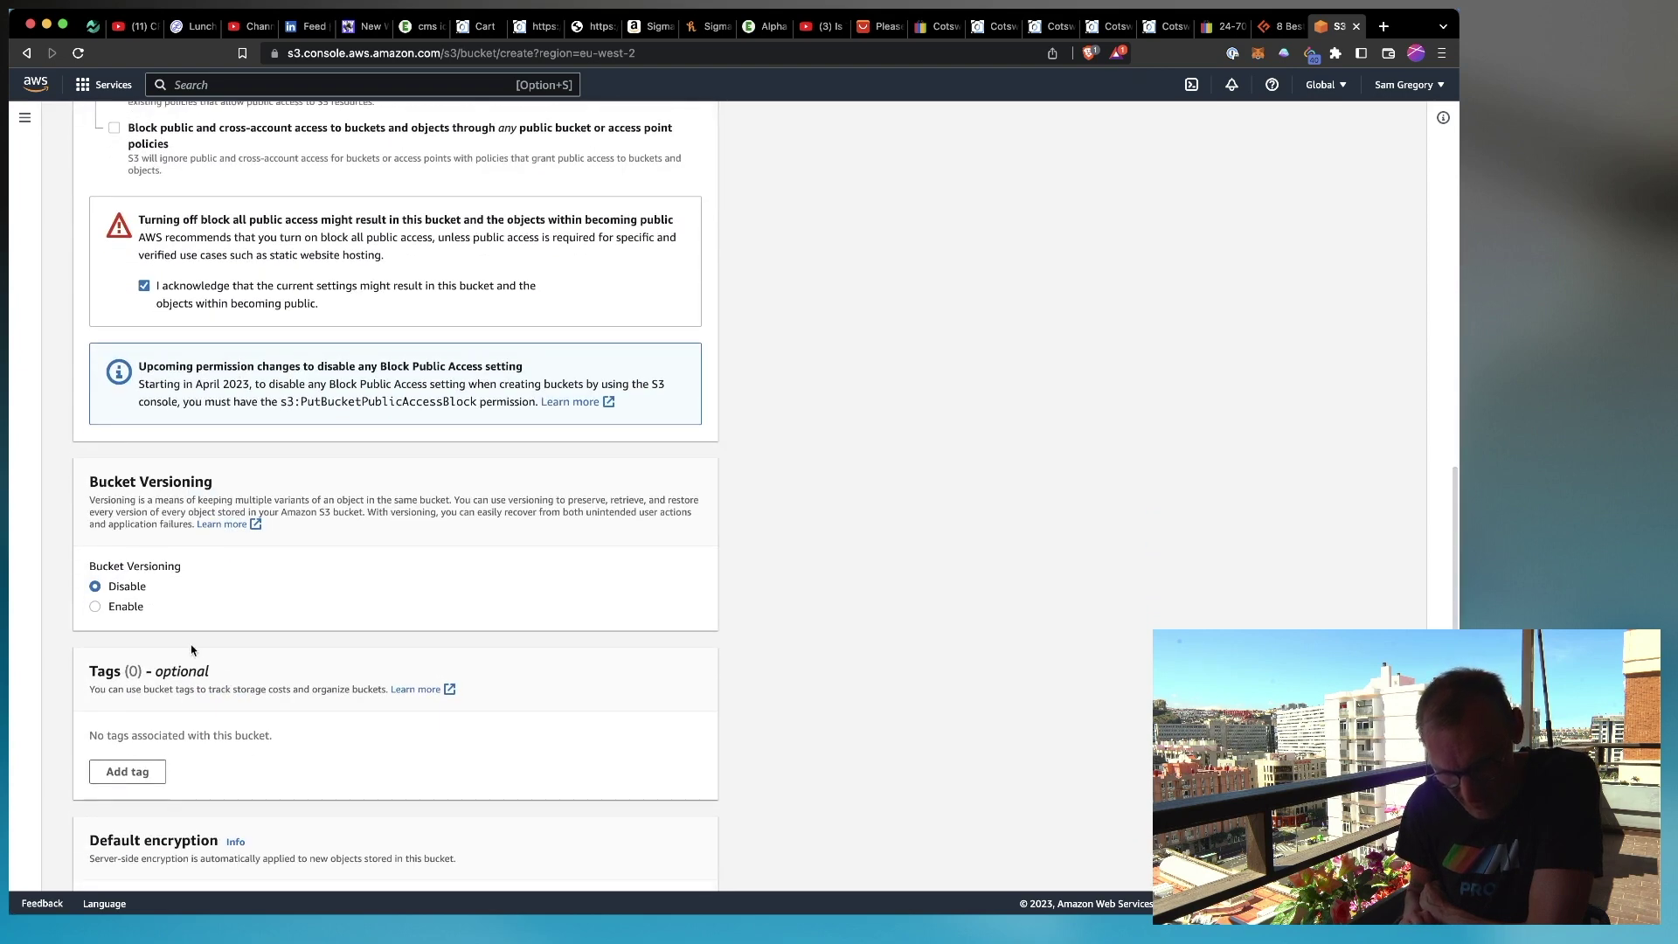
scroll(324, 765, down, 6)
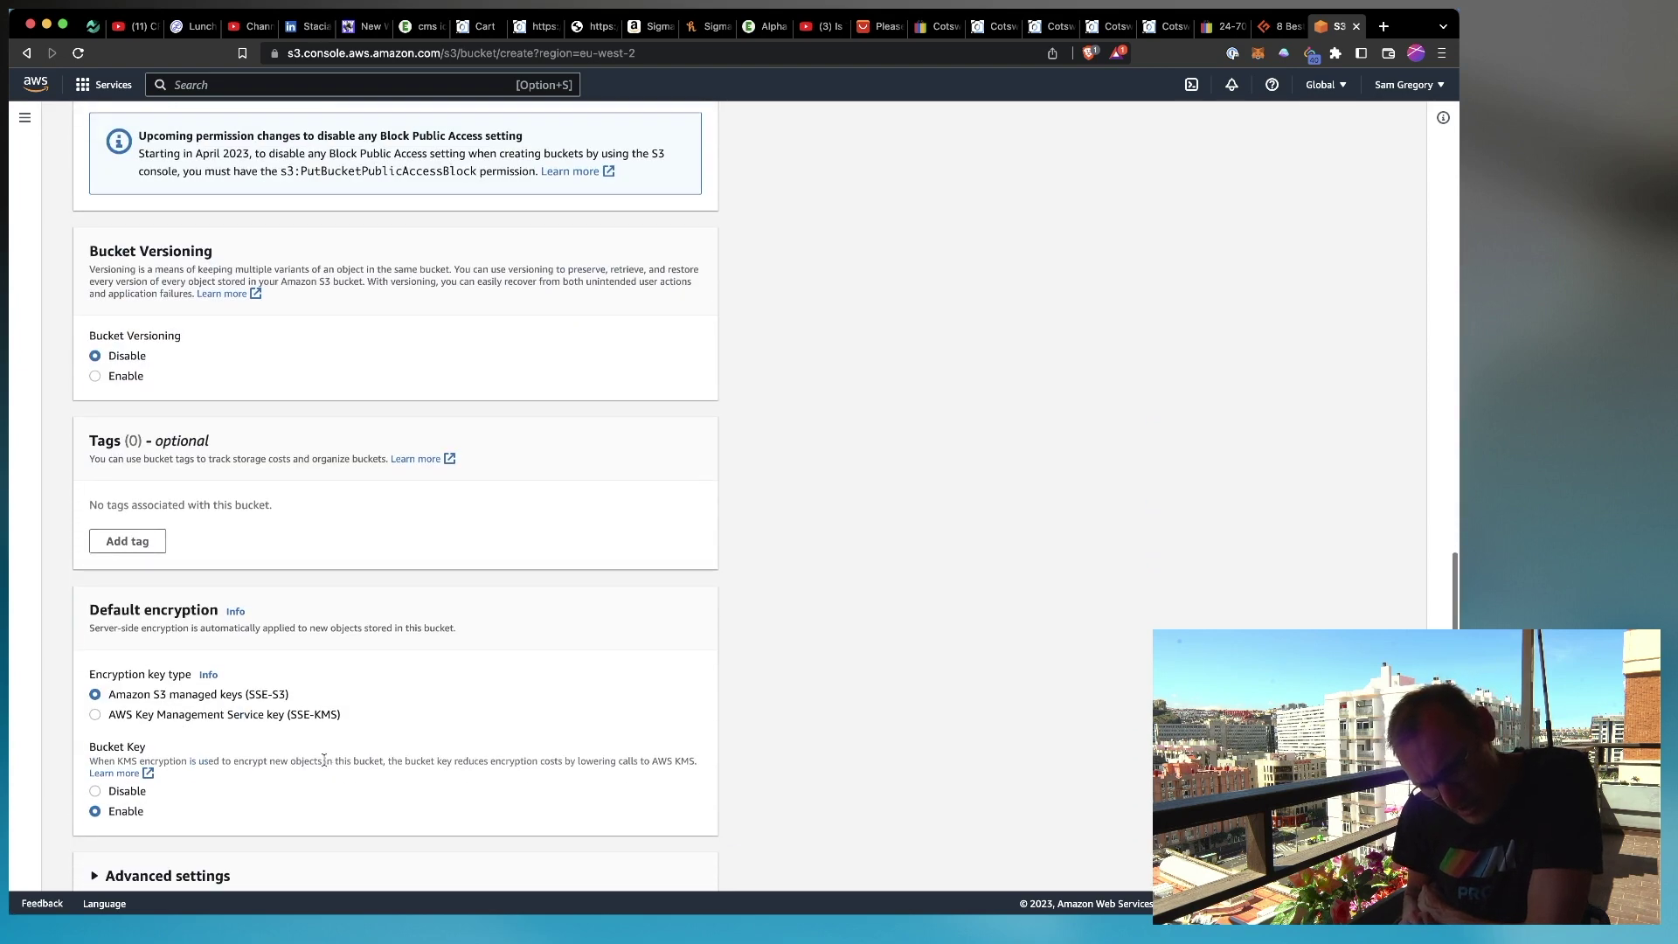
scroll(324, 760, down, 2)
scroll(456, 771, down, 2)
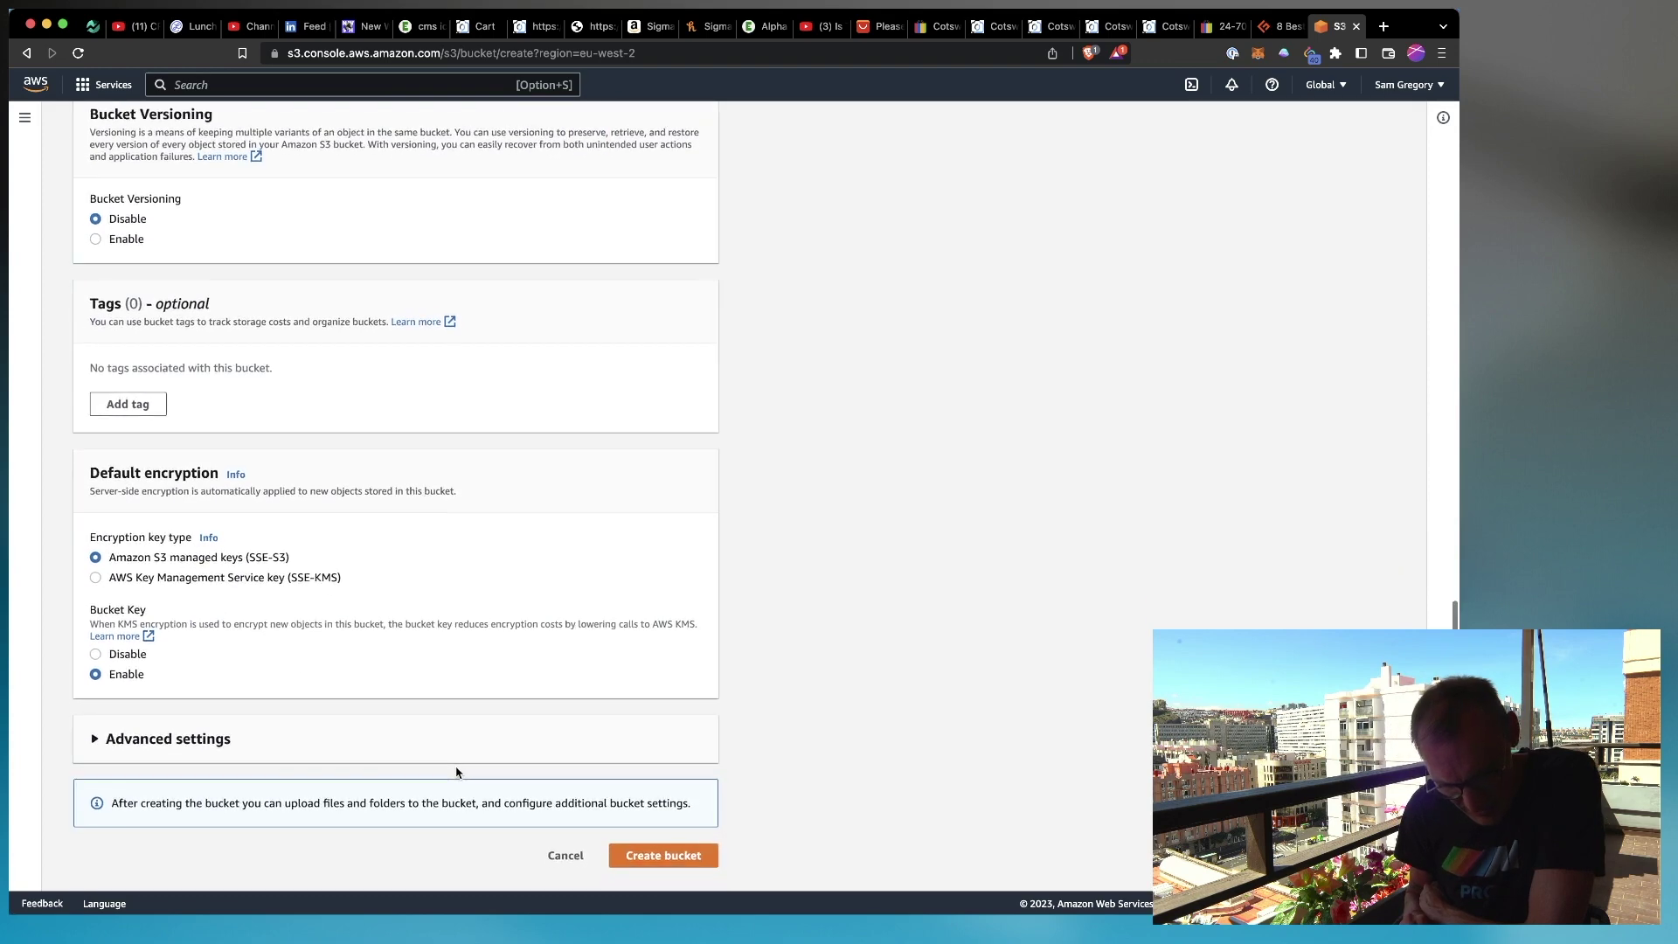
click(96, 747)
scroll(96, 747, down, 5)
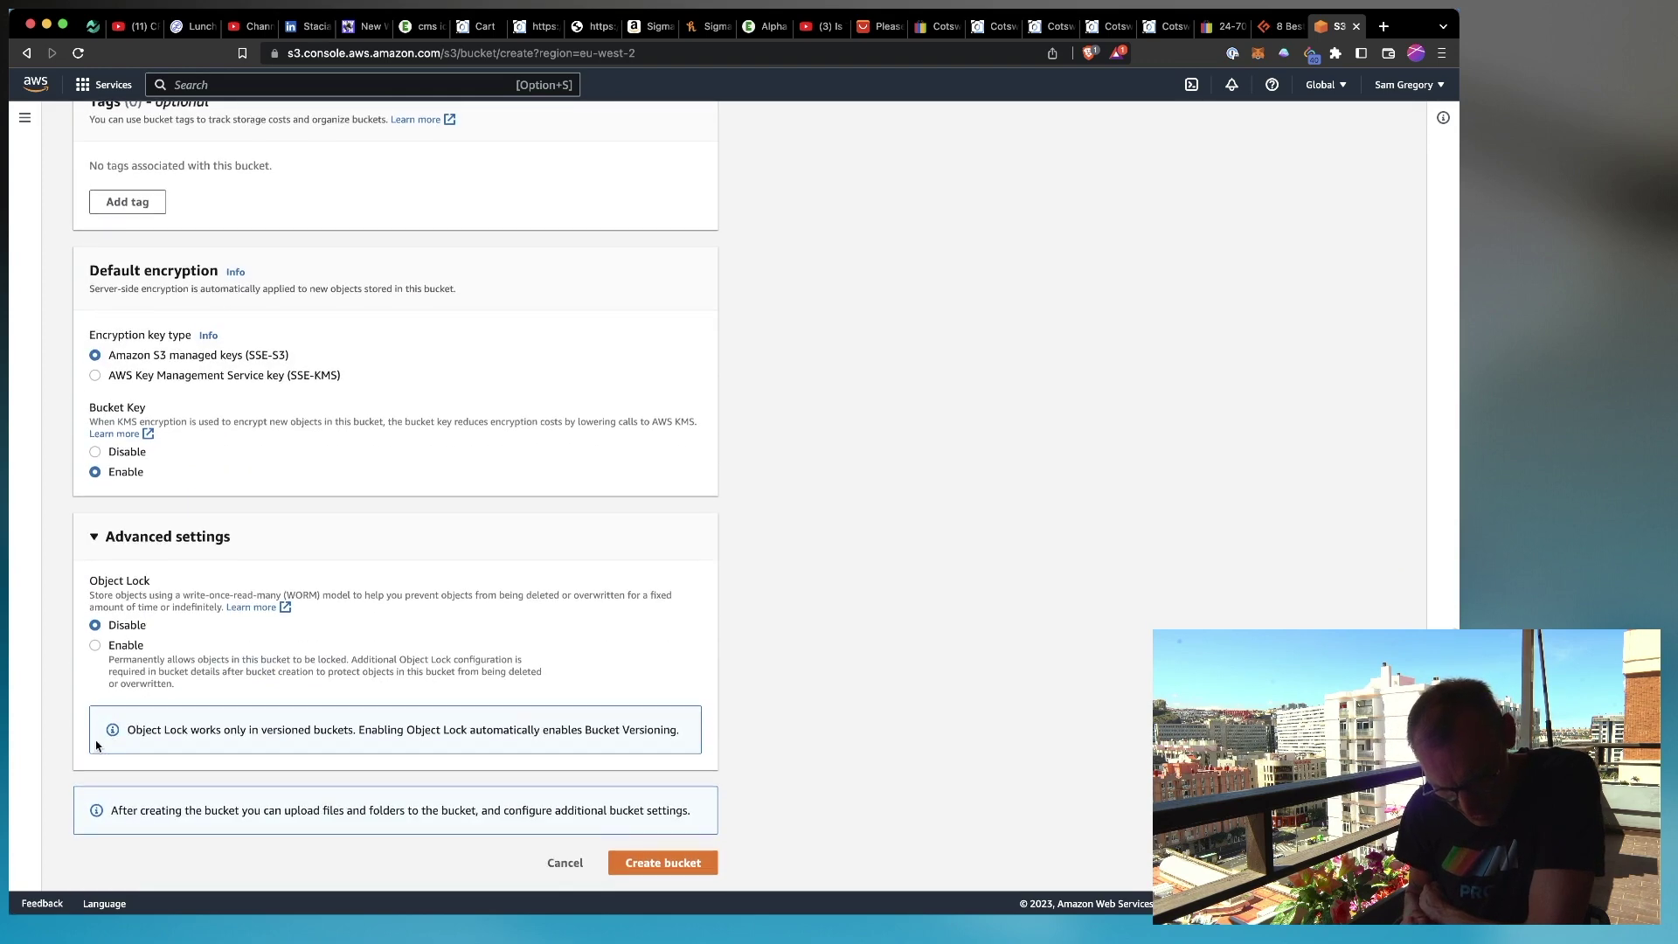
click(664, 863)
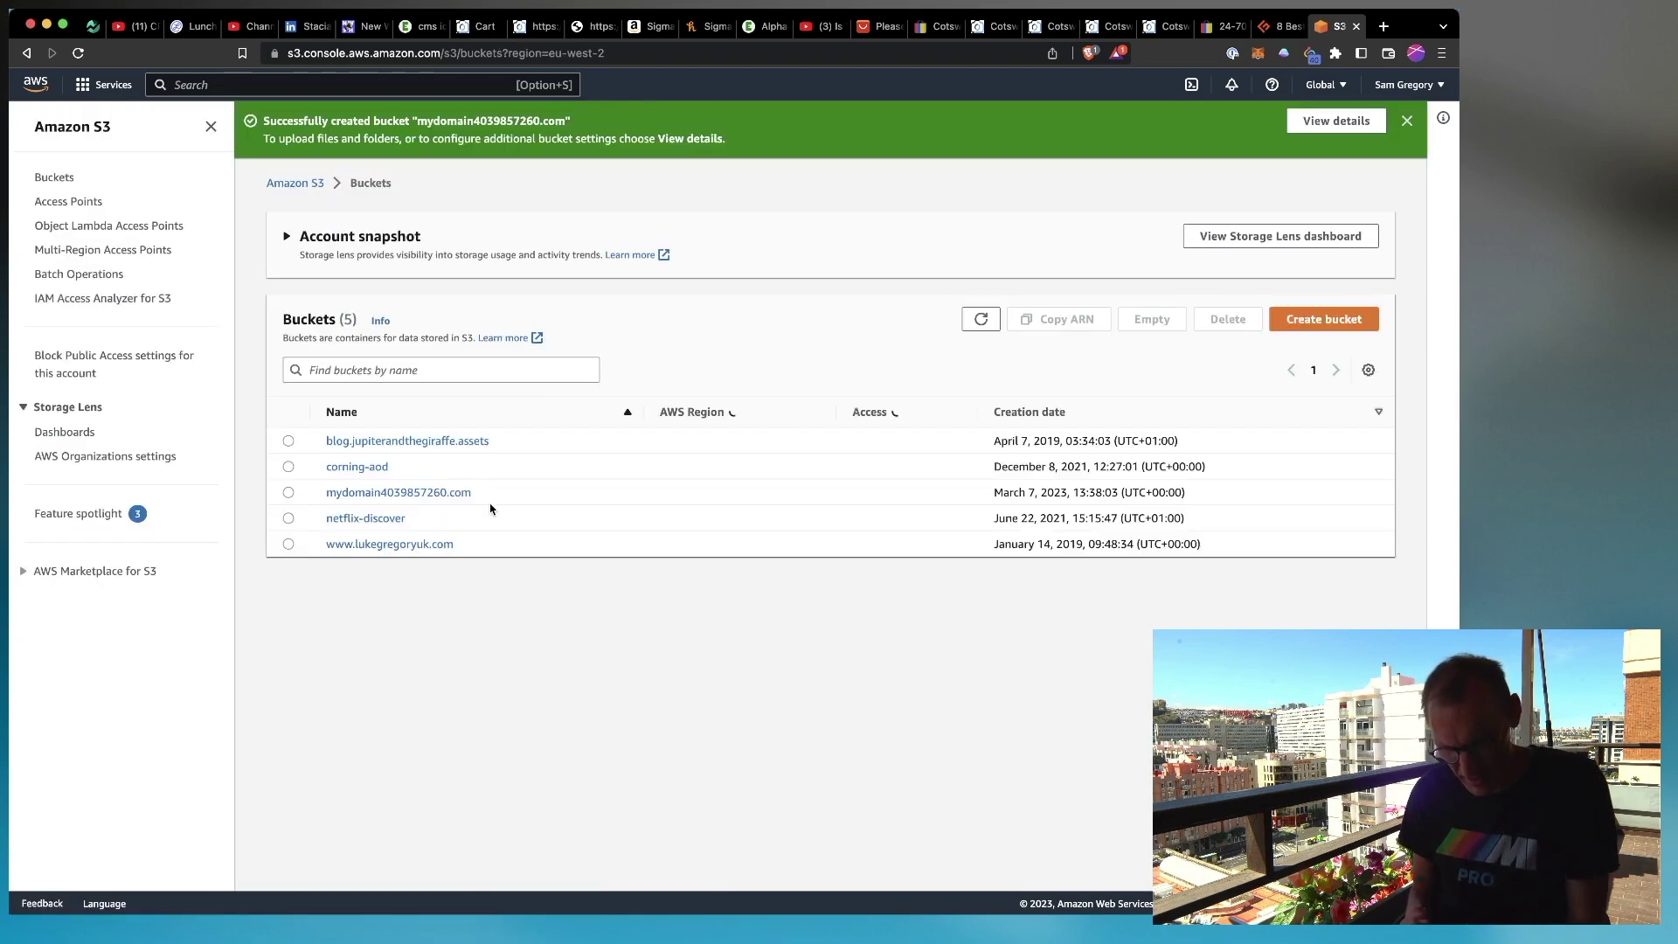
click(399, 492)
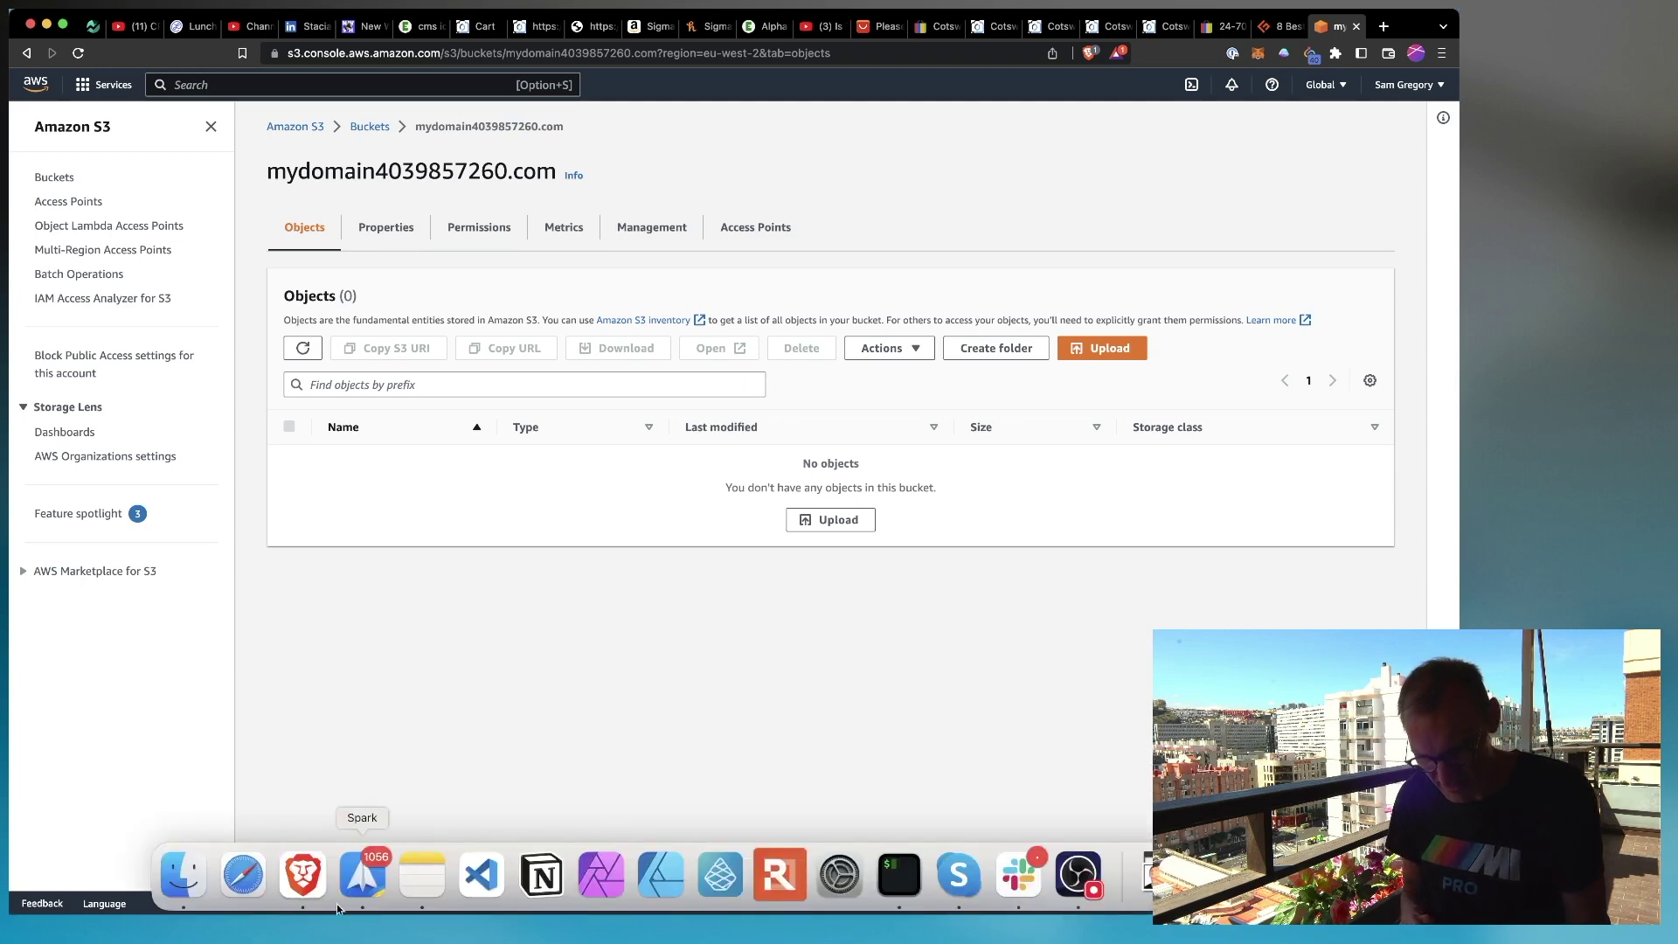
Upload style.css from Finder into the mydomain4039857260.com bucket.
click(183, 873)
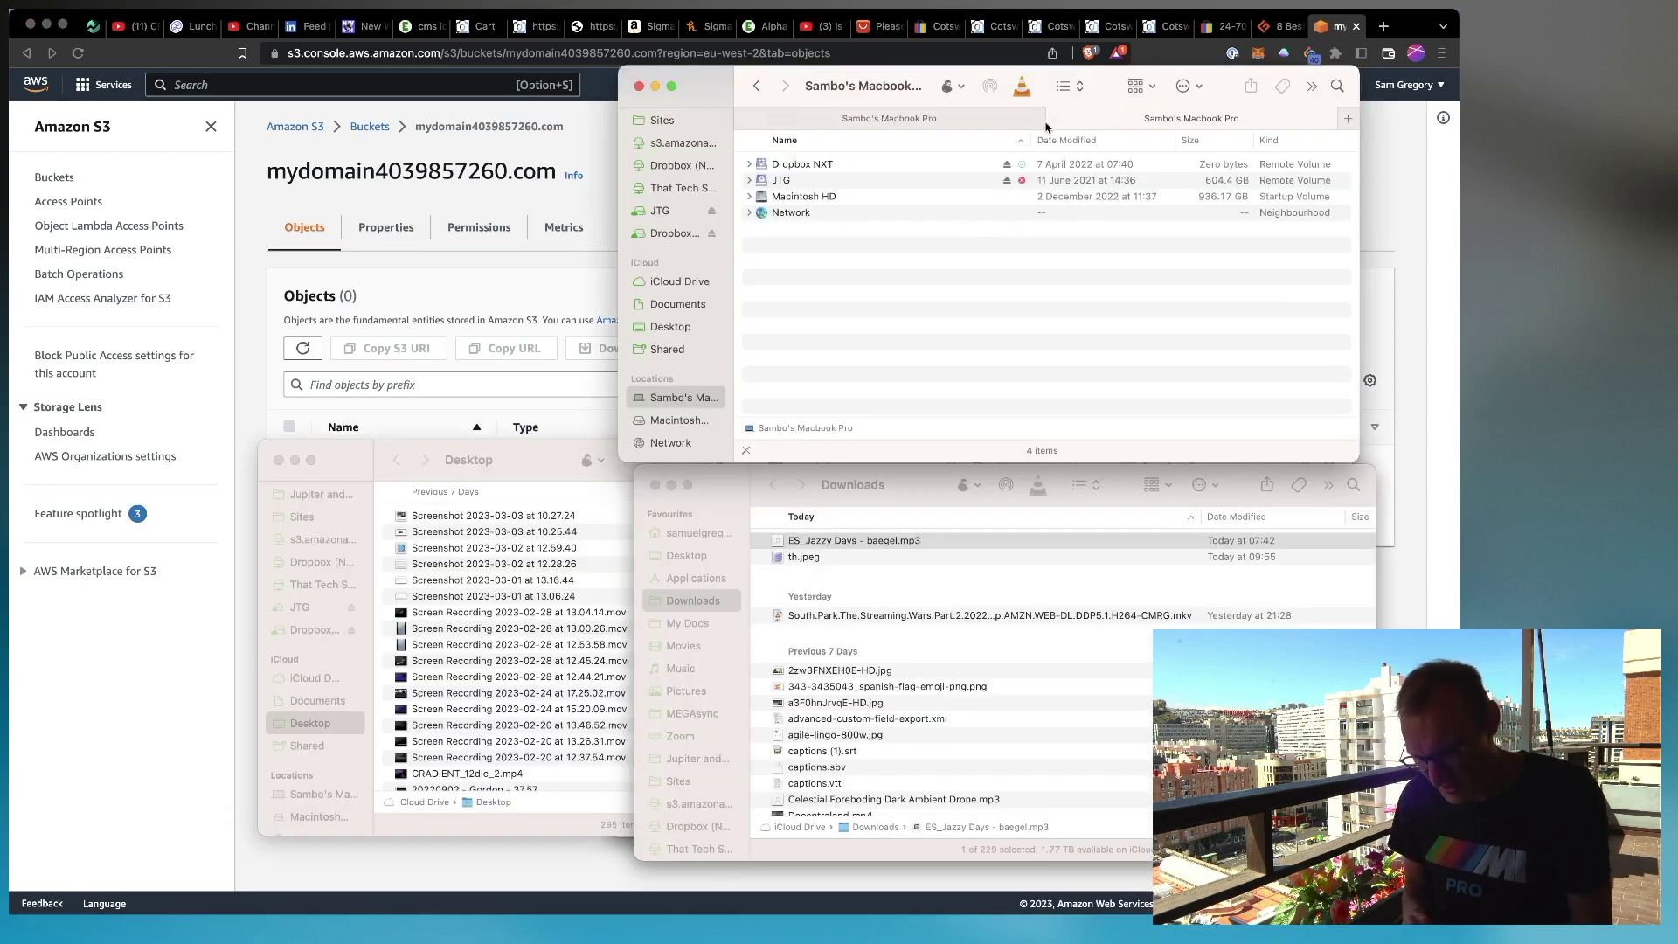
click(636, 311)
drag(1127, 338, 903, 475)
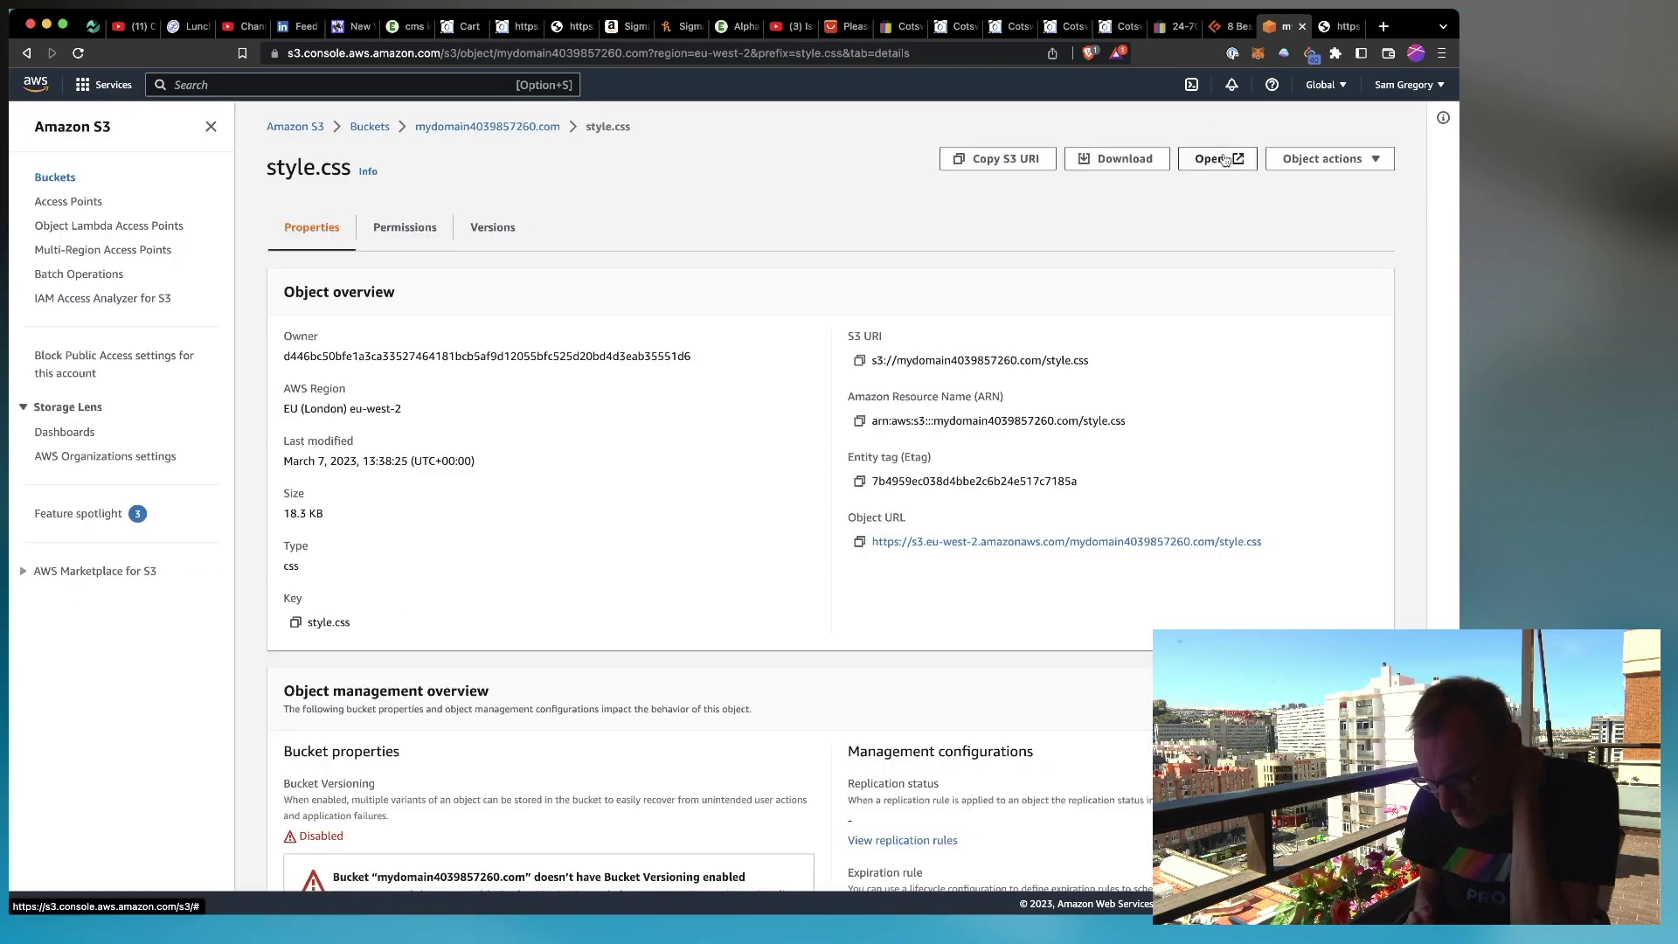
Open the uploaded style.css in a new tab, then go to digitalocean.com.
click(1223, 163)
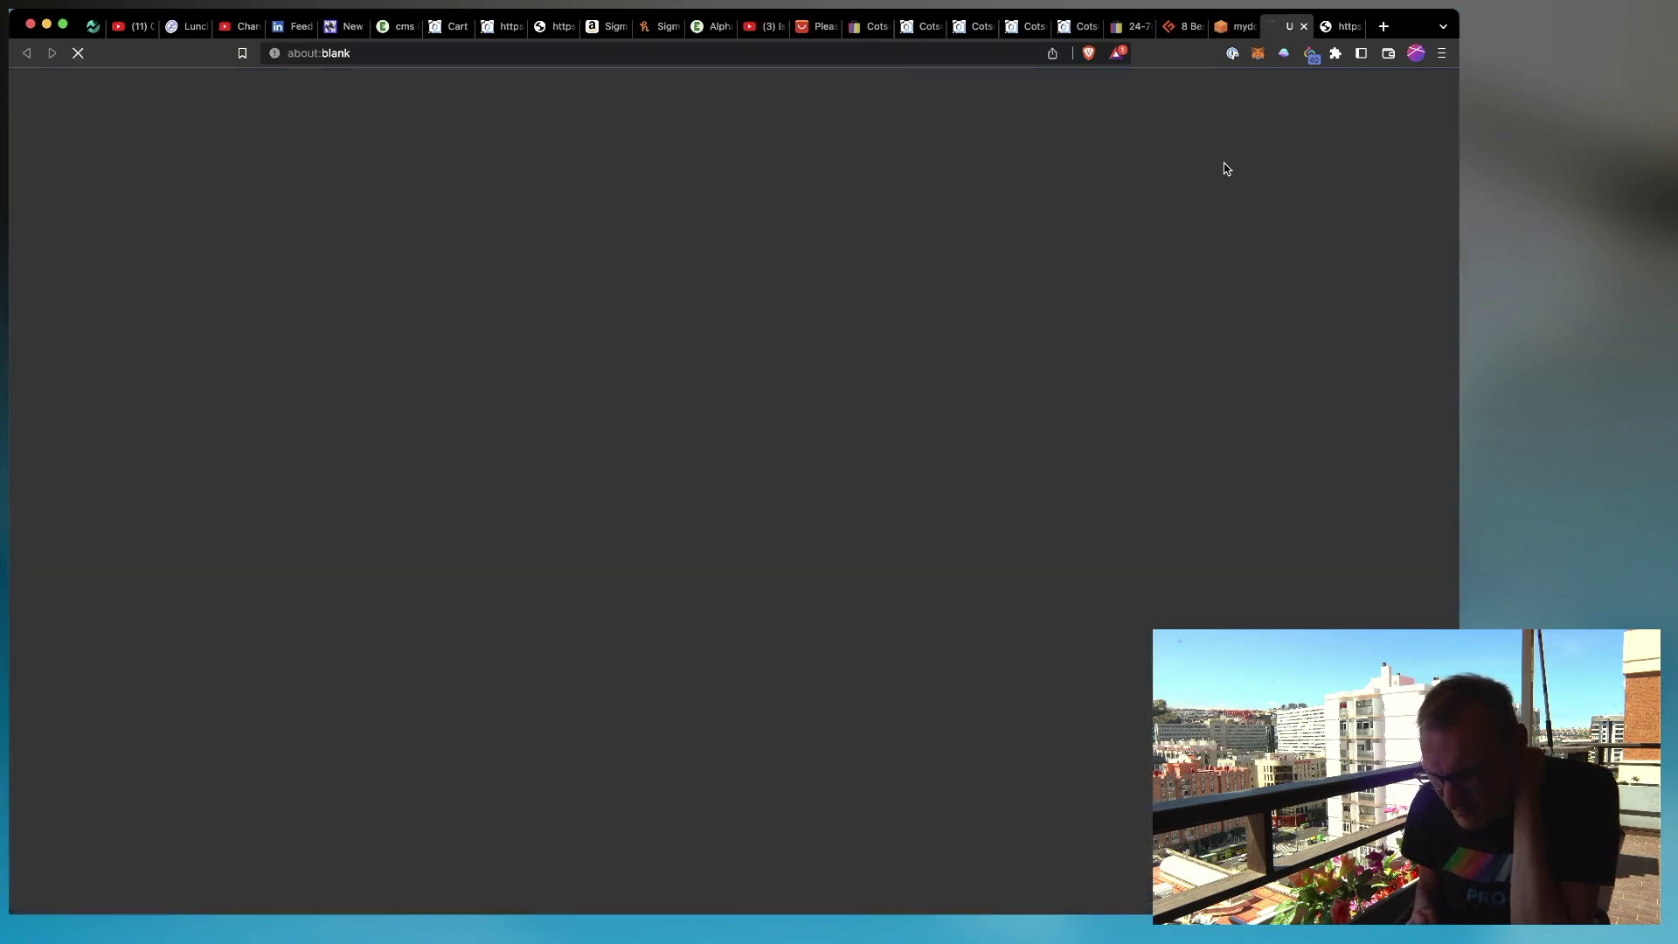
scroll(461, 312, down, 15)
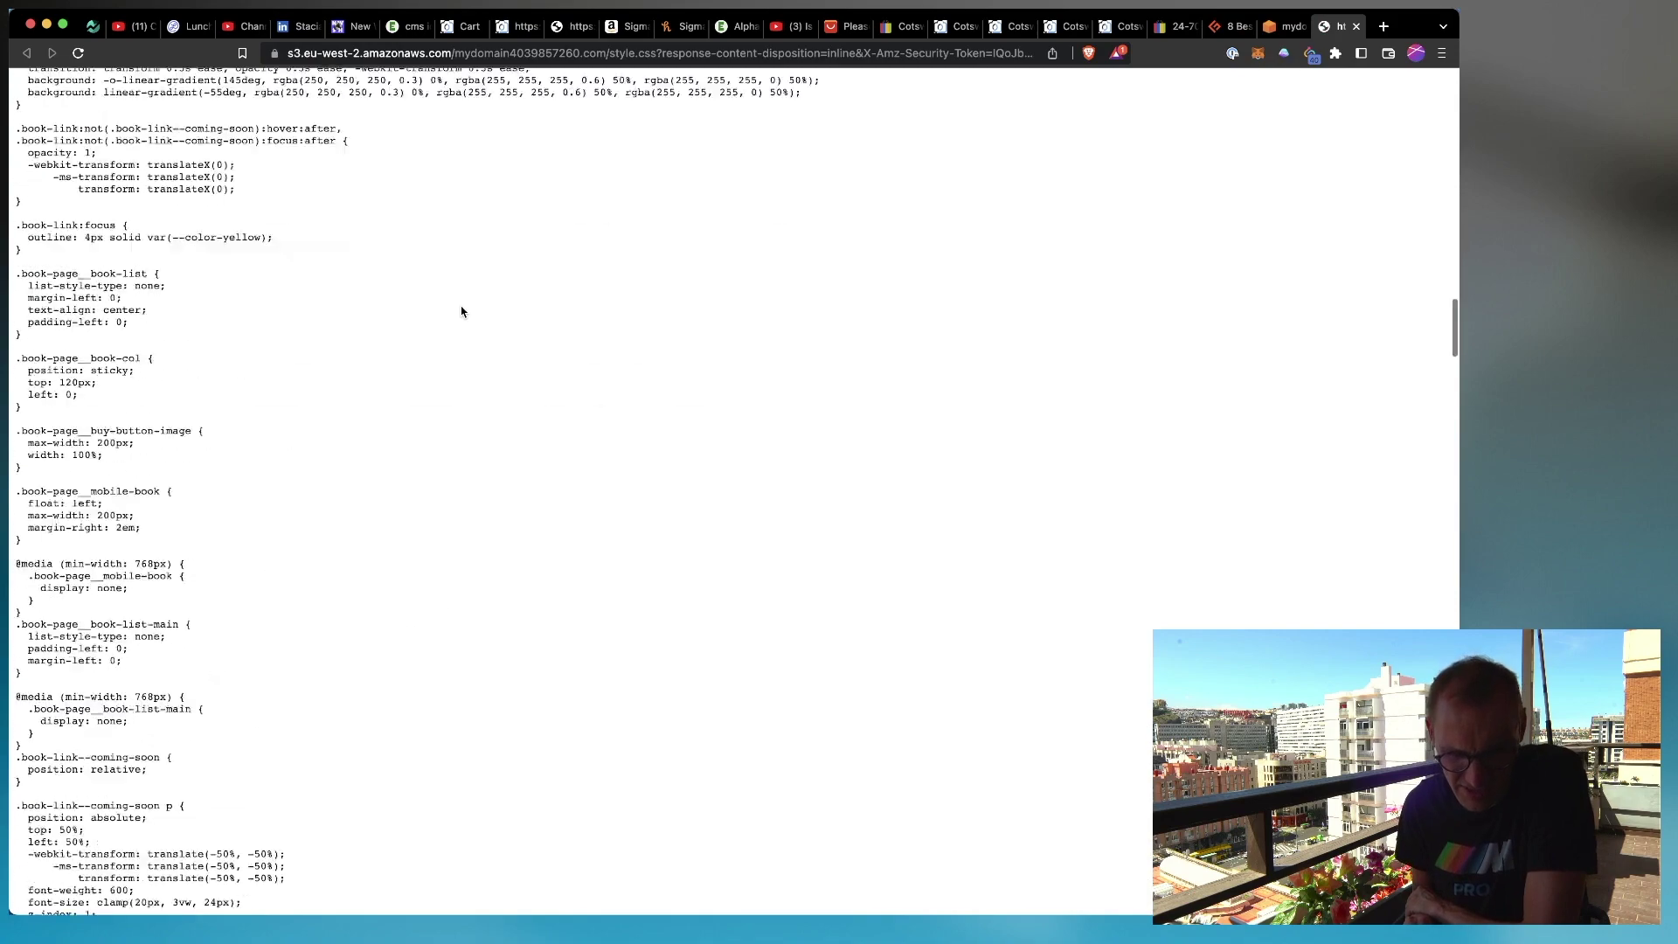
scroll(454, 280, up, 20)
scroll(452, 271, down, 1)
click(416, 54)
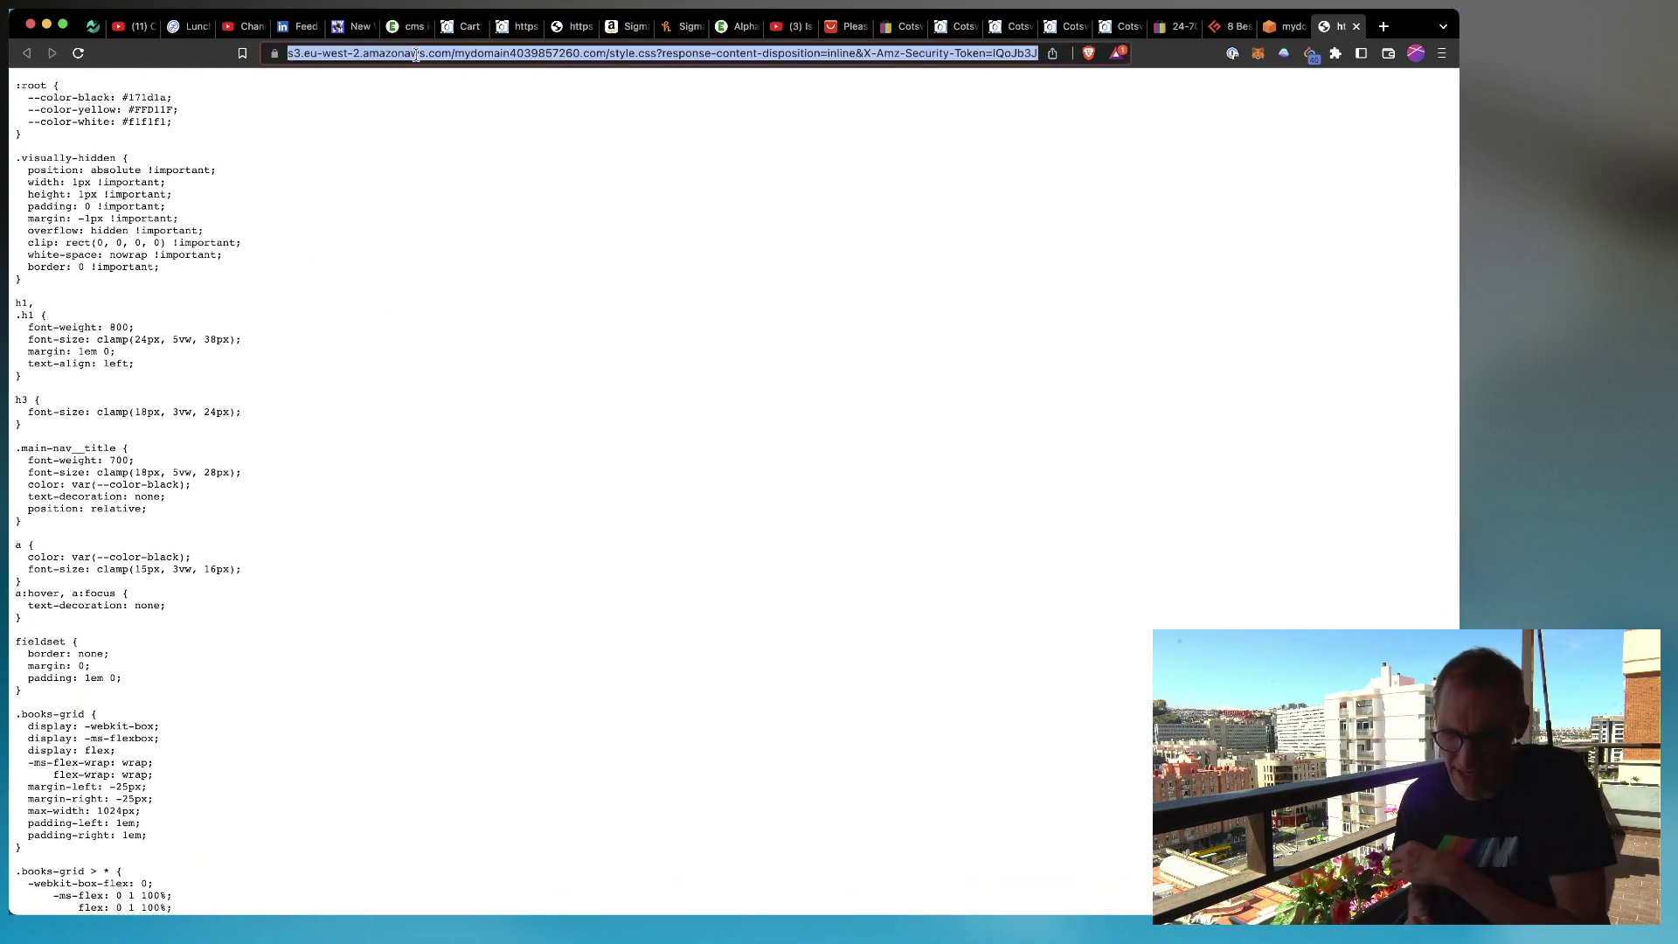
click(416, 54)
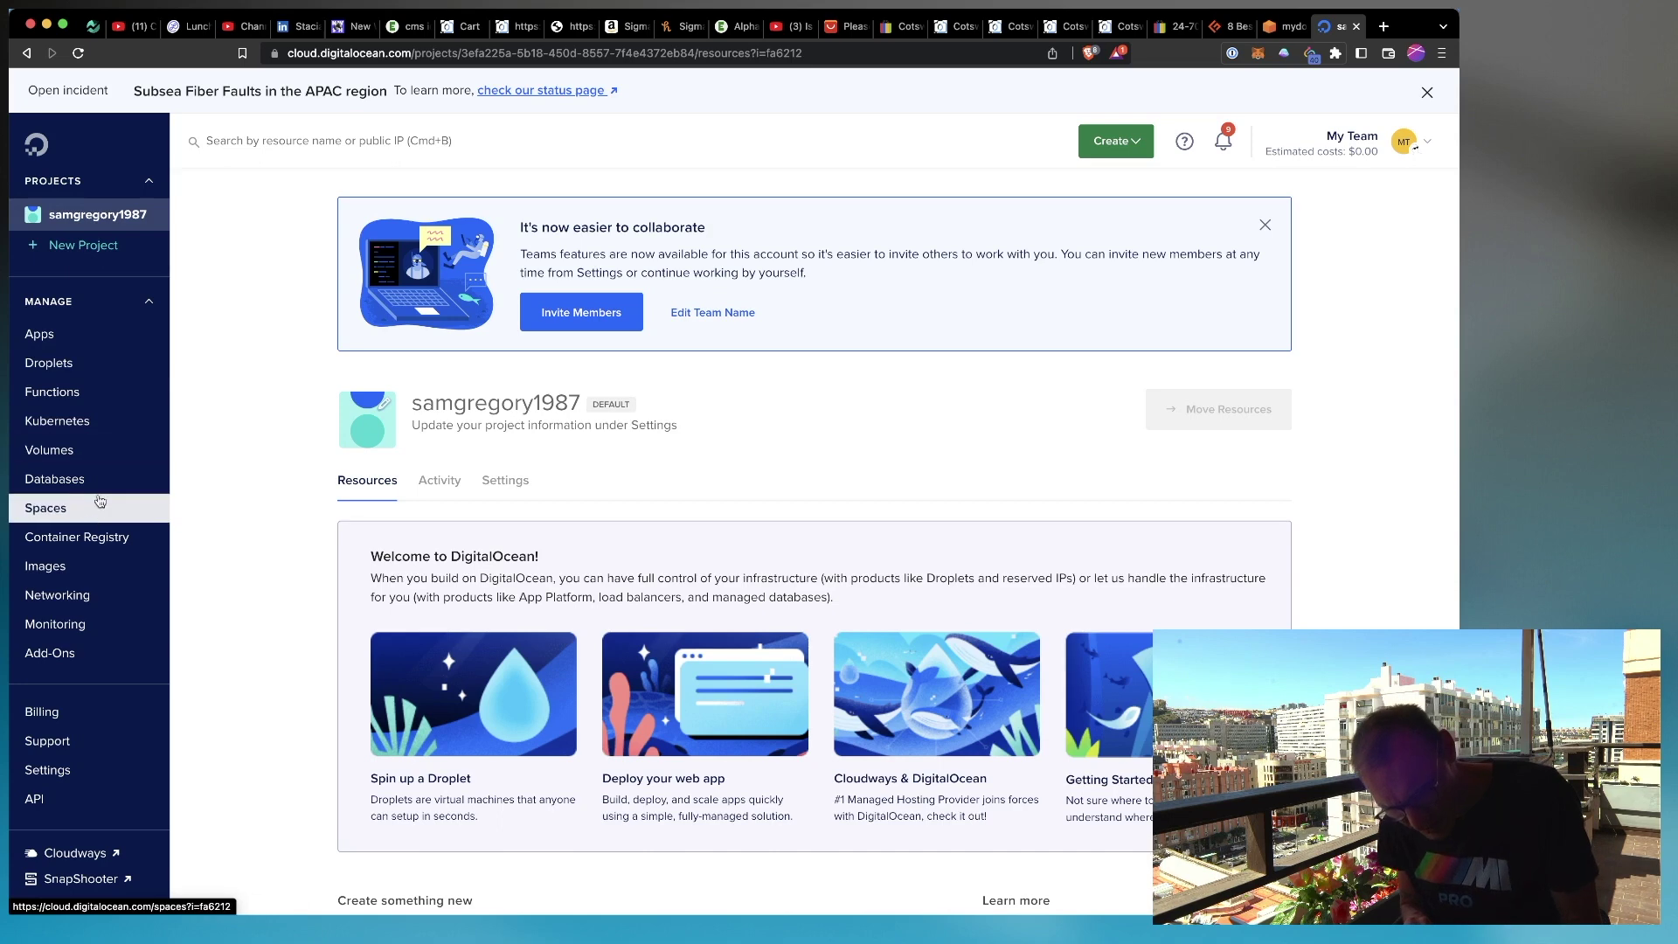
Start a new Spaces bucket in the Amsterdam AMS3 region with CDN enabled.
click(94, 516)
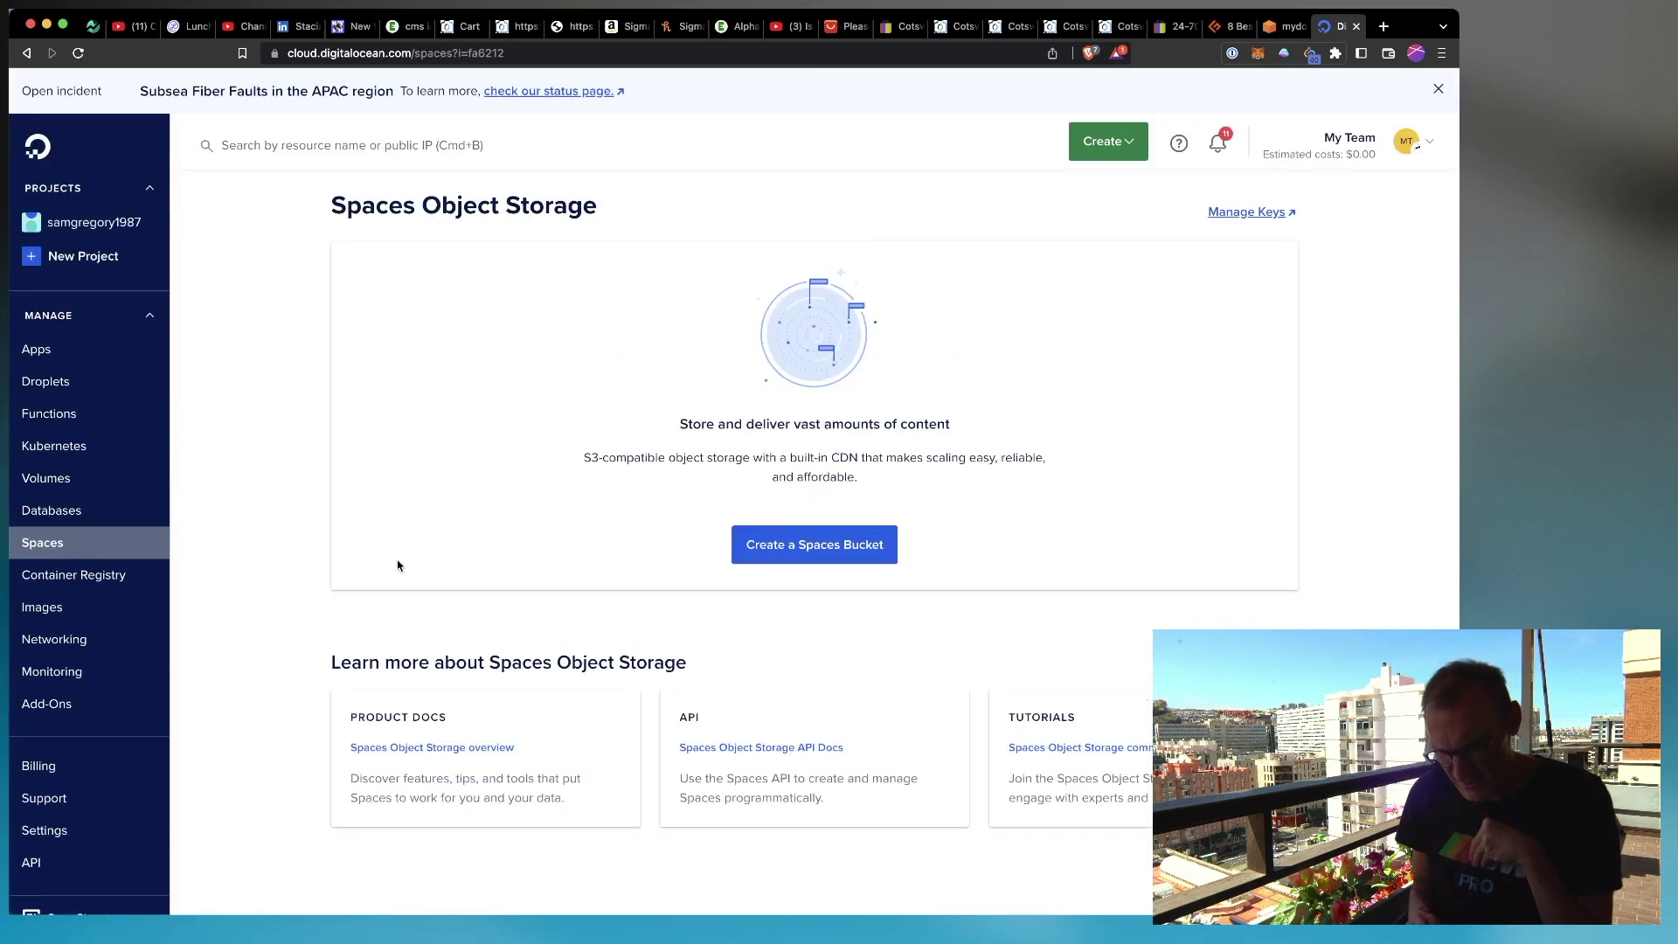
click(844, 546)
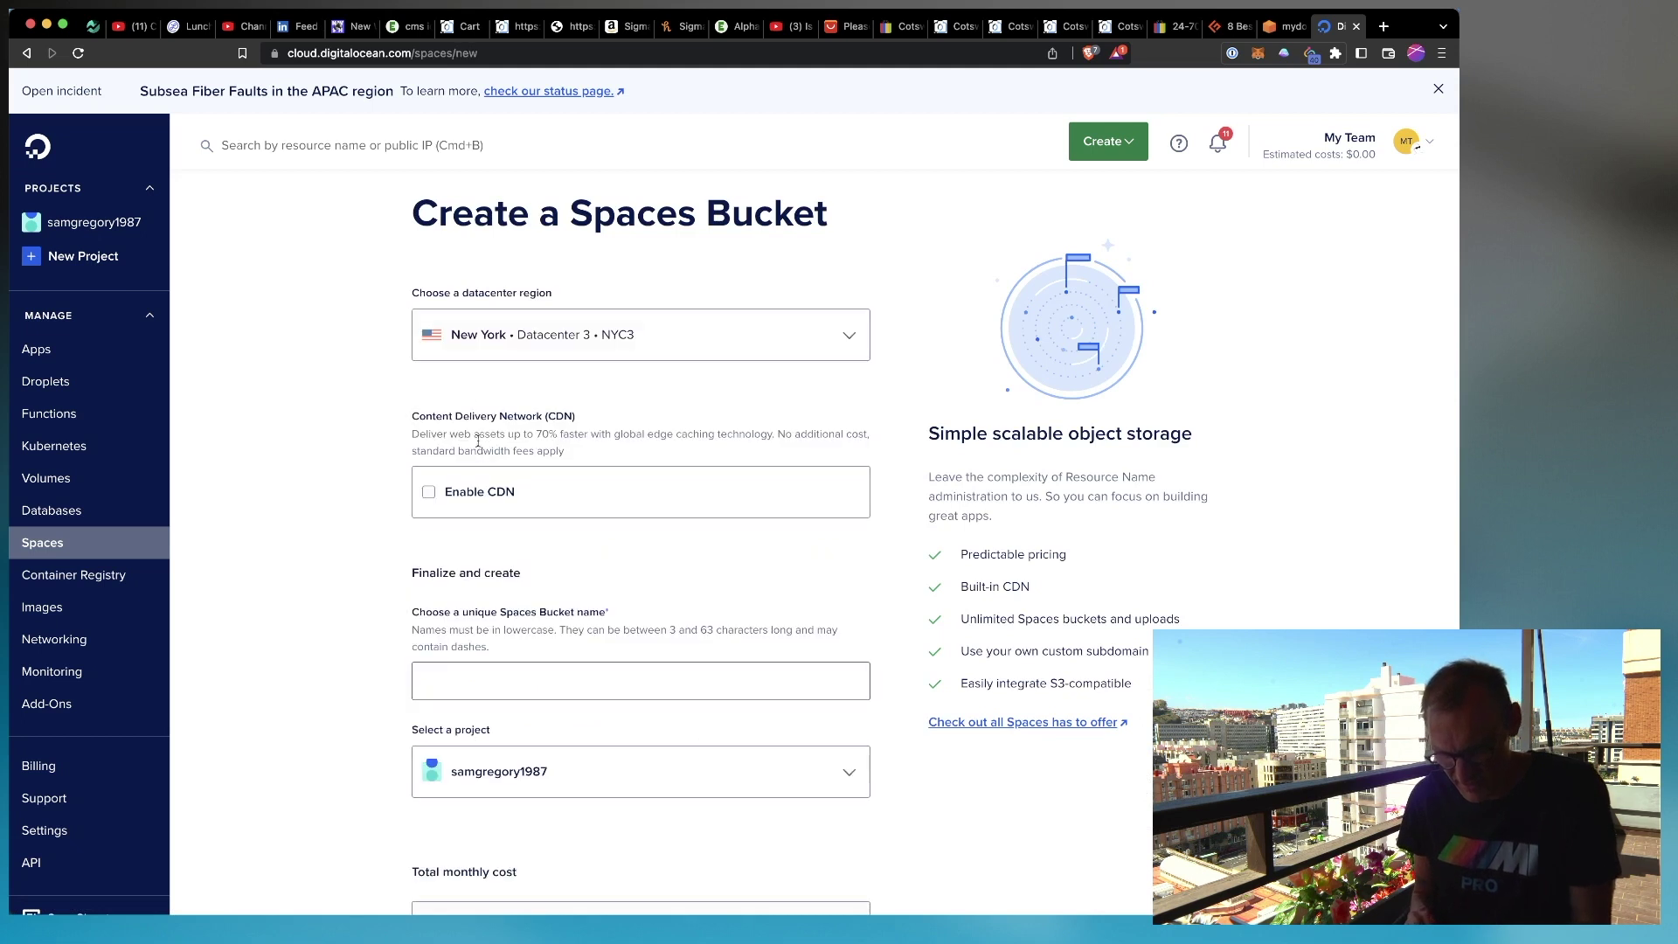
click(601, 341)
scroll(489, 489, down, 10)
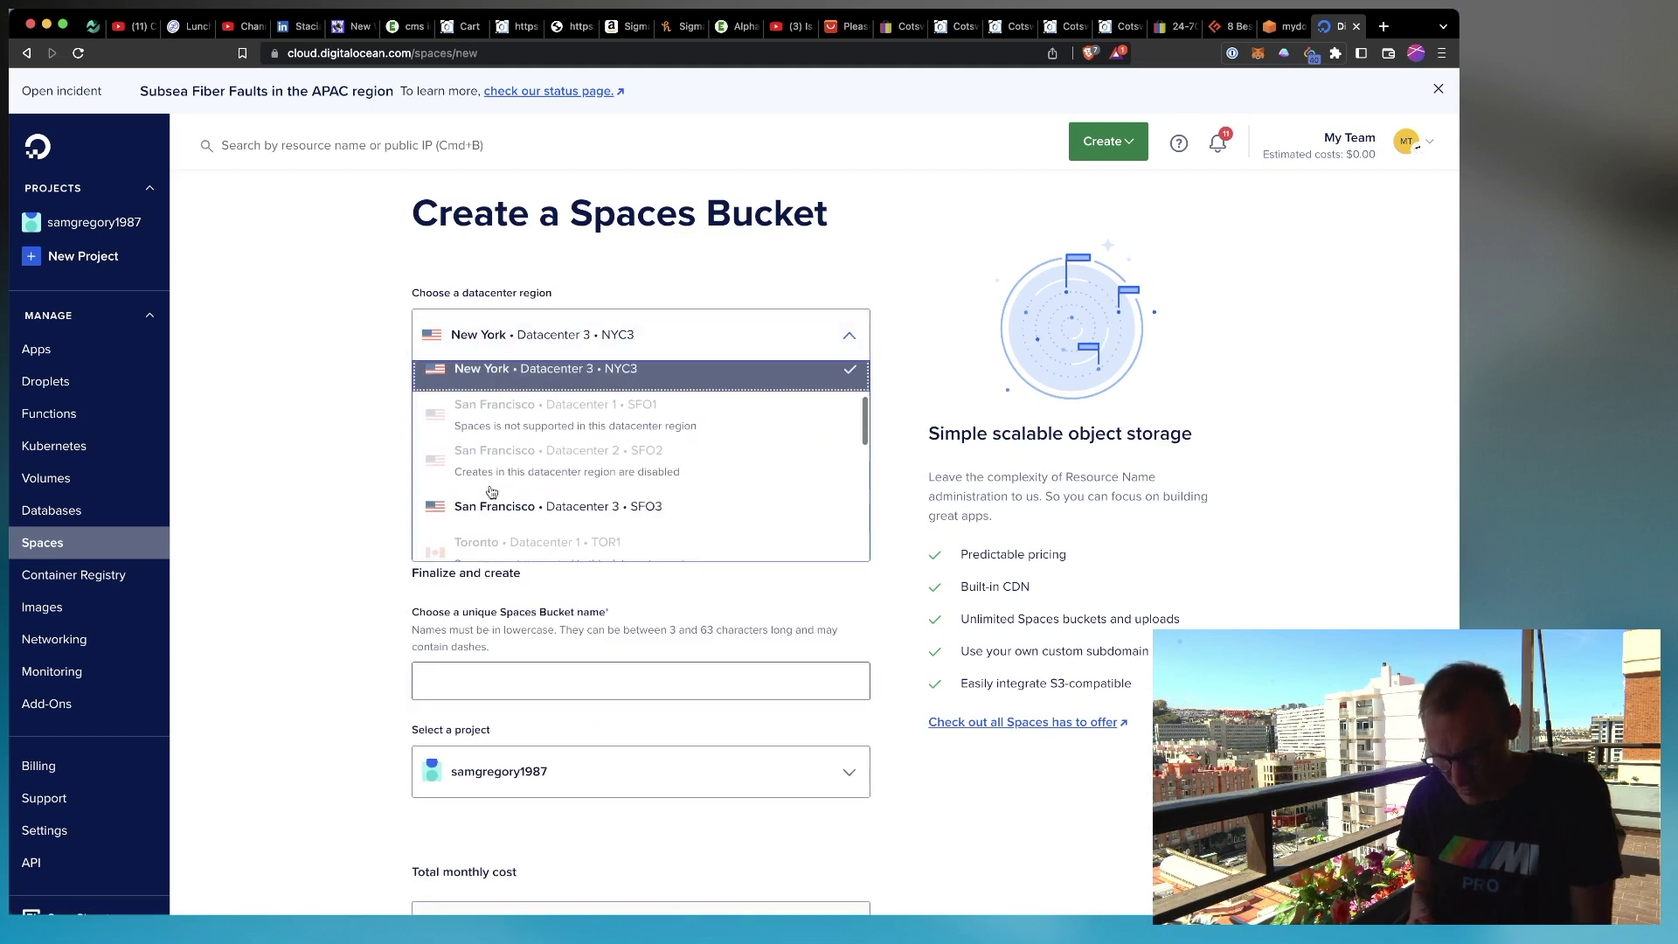
scroll(491, 492, up, 4)
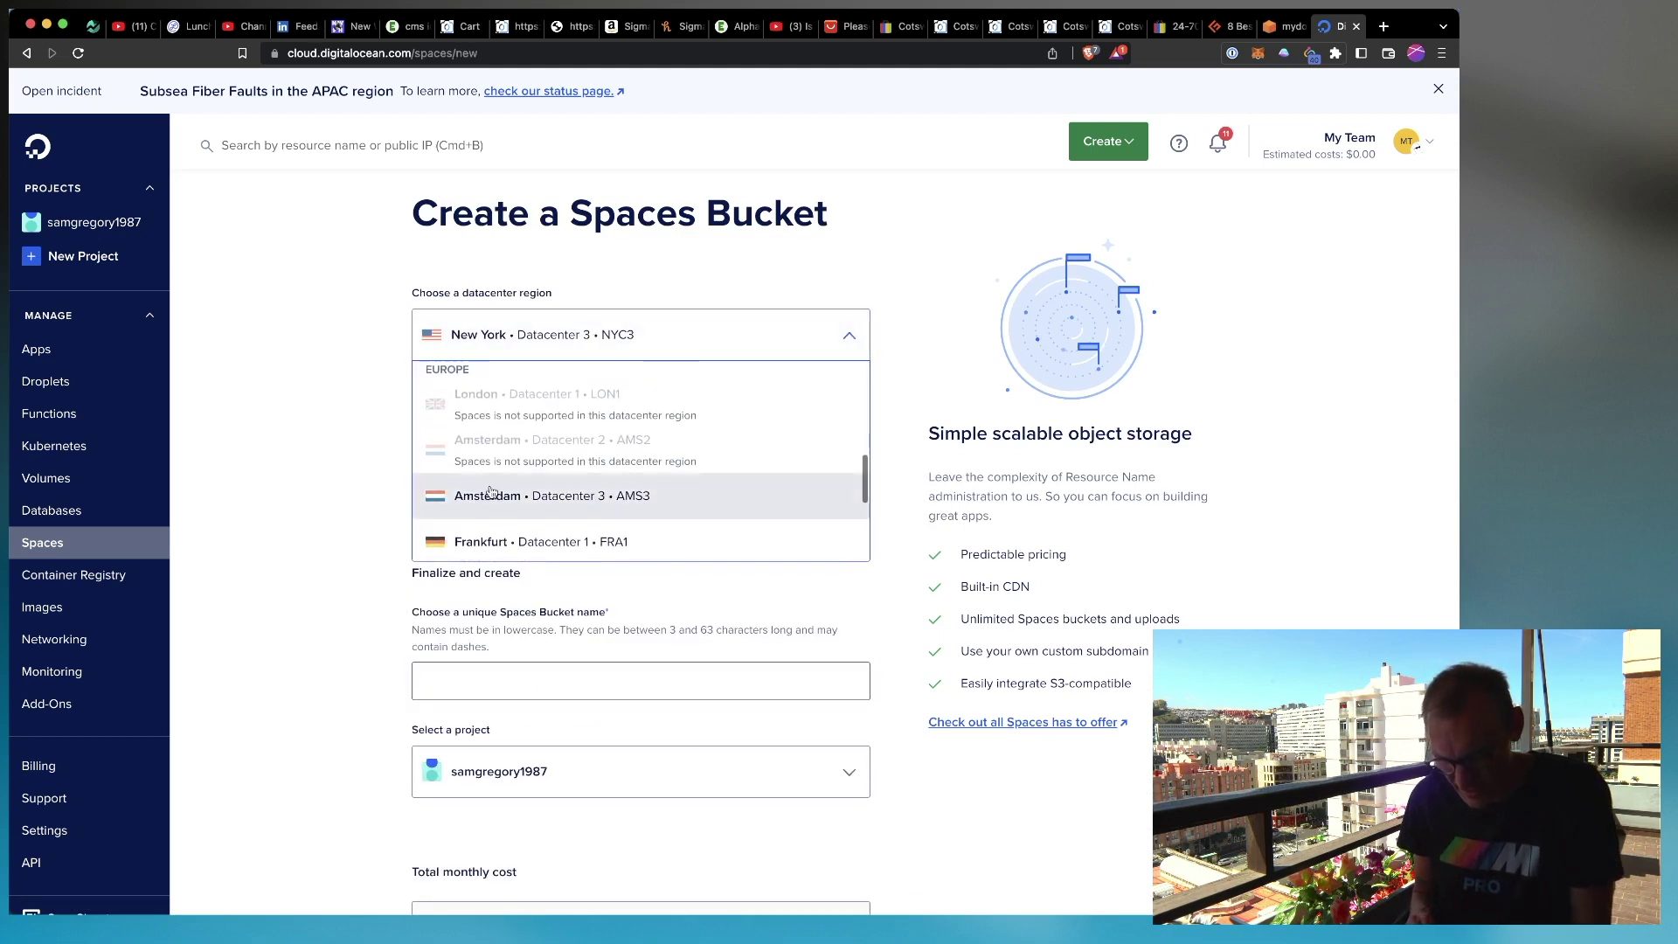
click(490, 498)
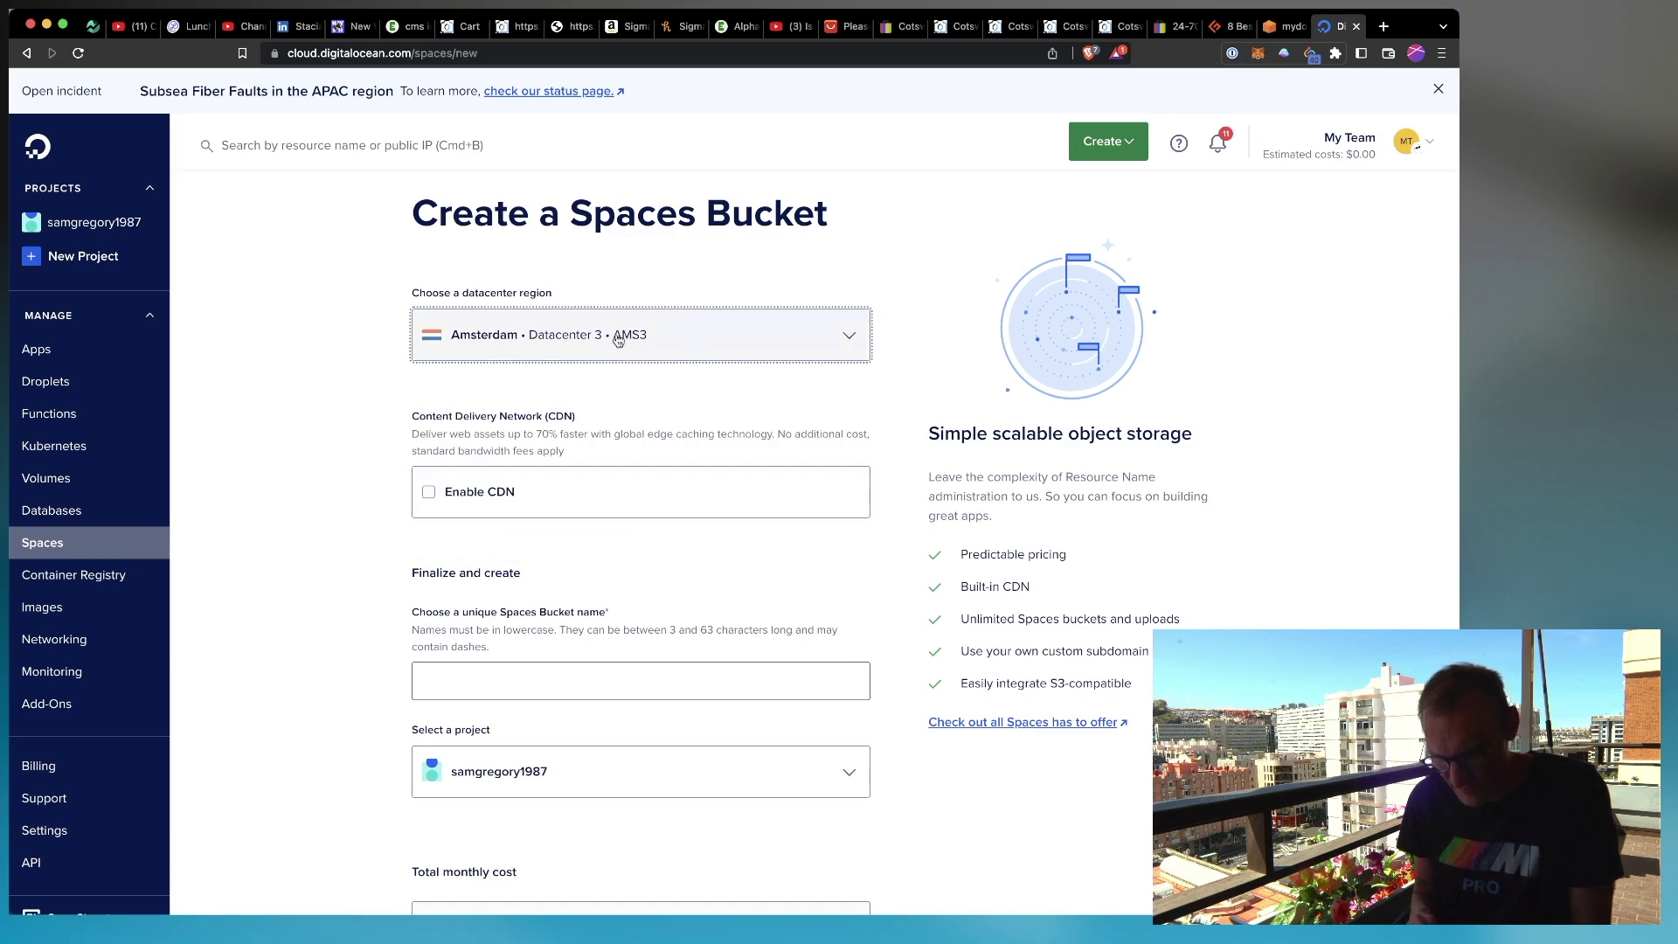
click(426, 497)
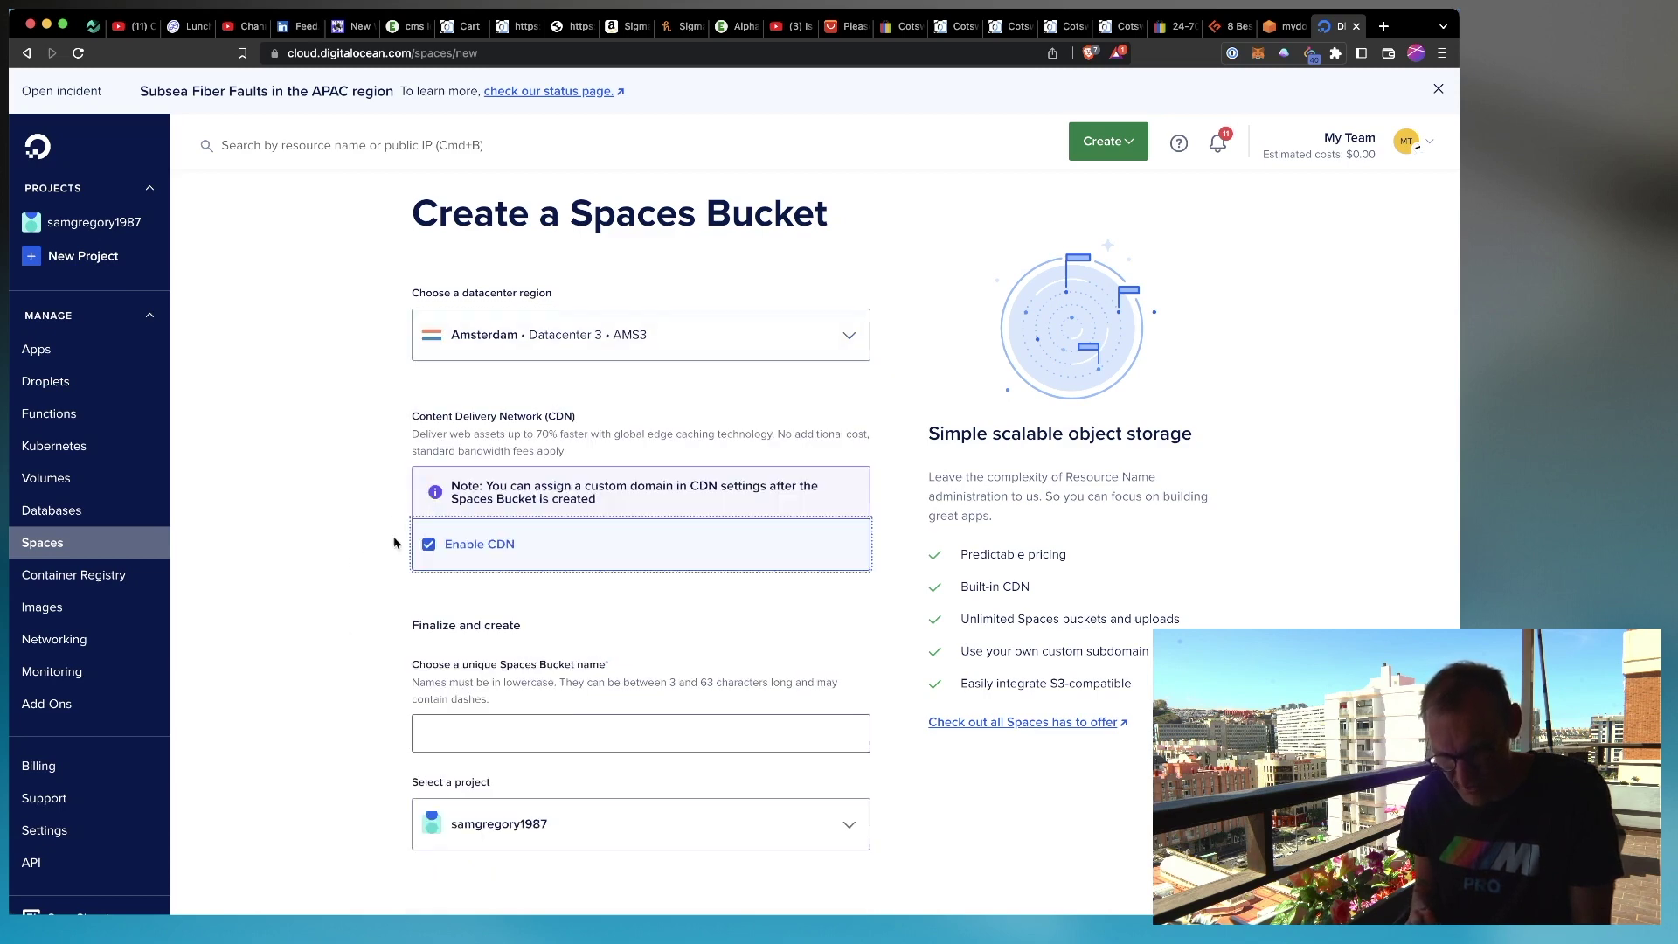
Name the bucket mydomain239540598245.com and create it.
scroll(326, 715, down, 1)
scroll(326, 715, down, 5)
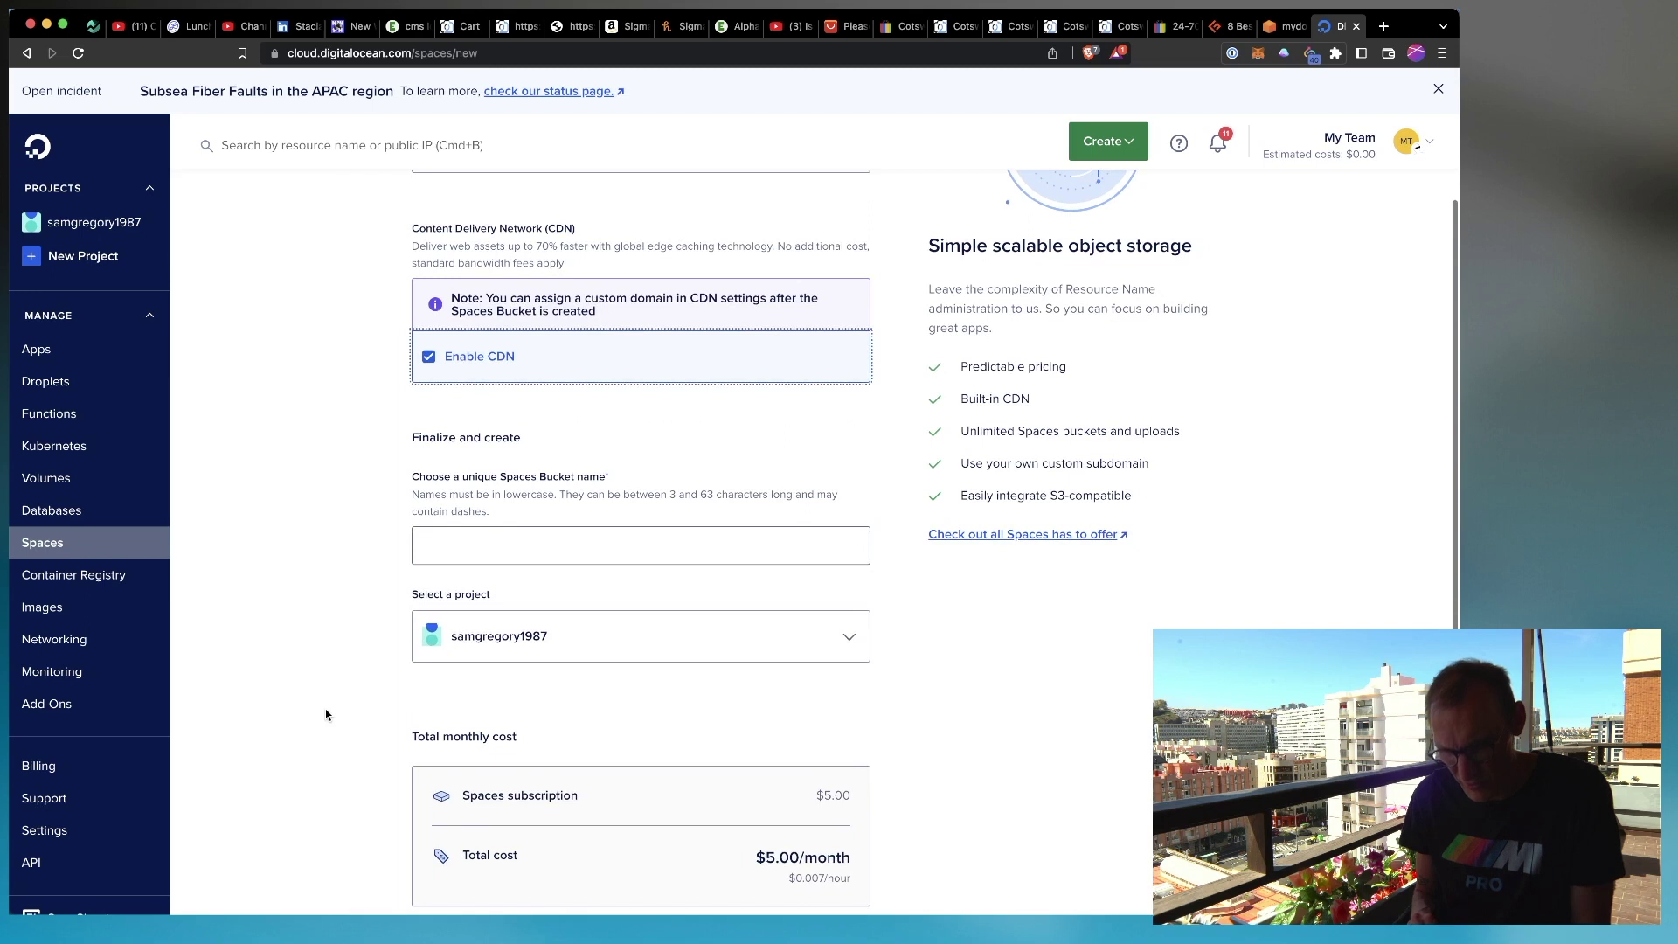
click(520, 463)
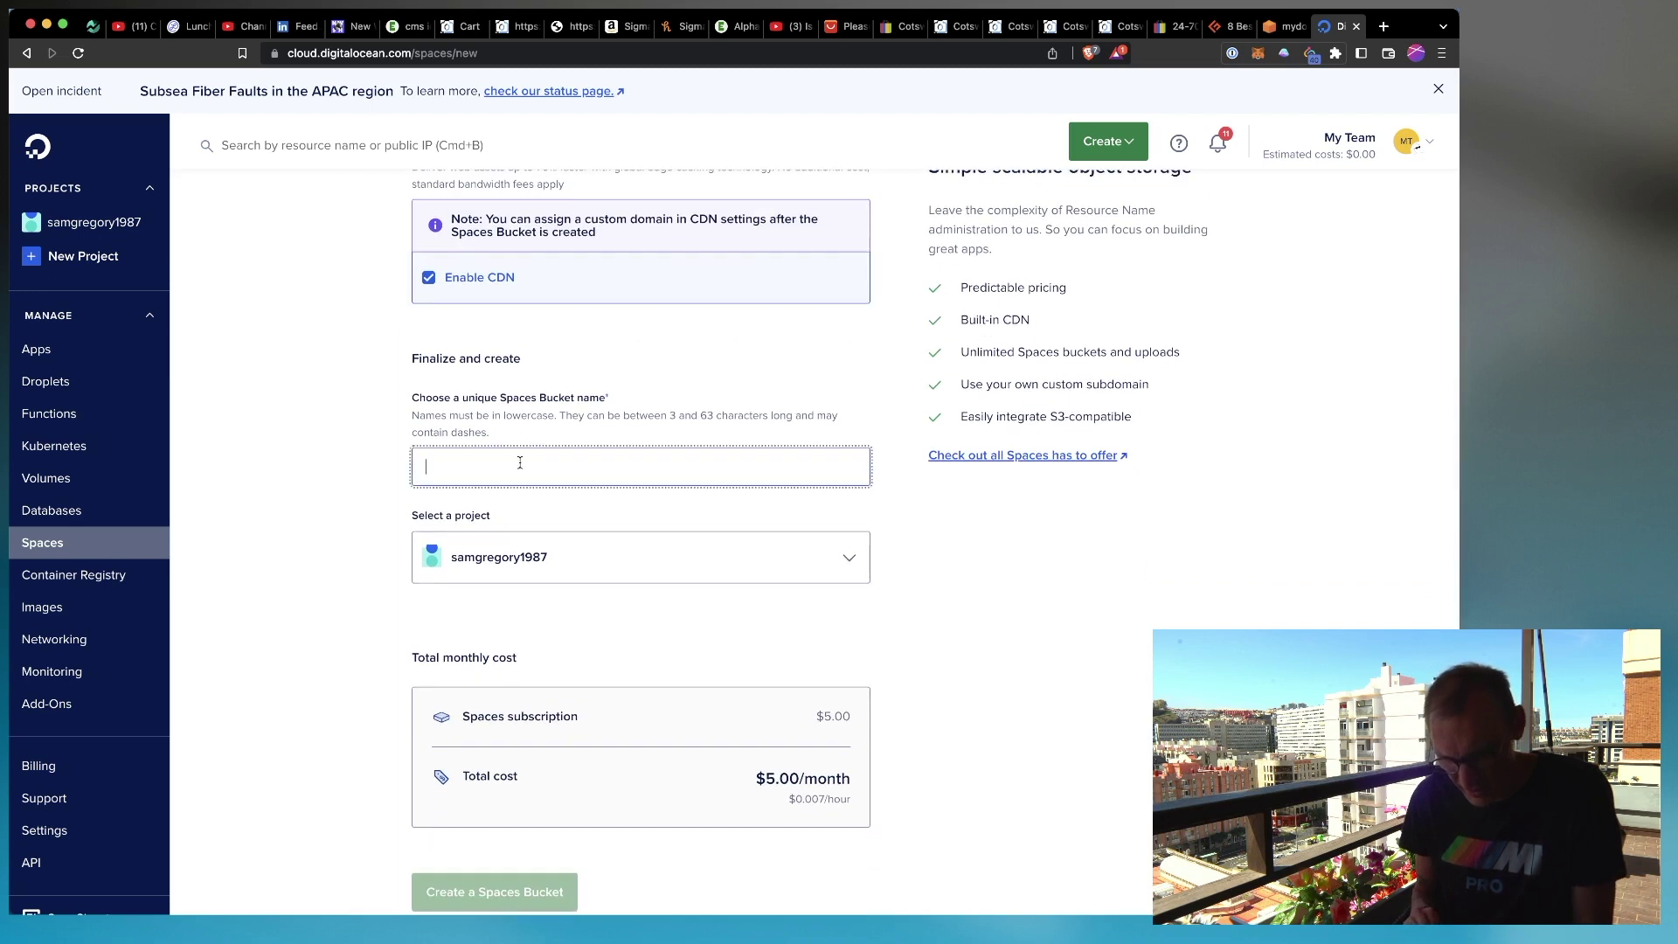
text(mydomain)
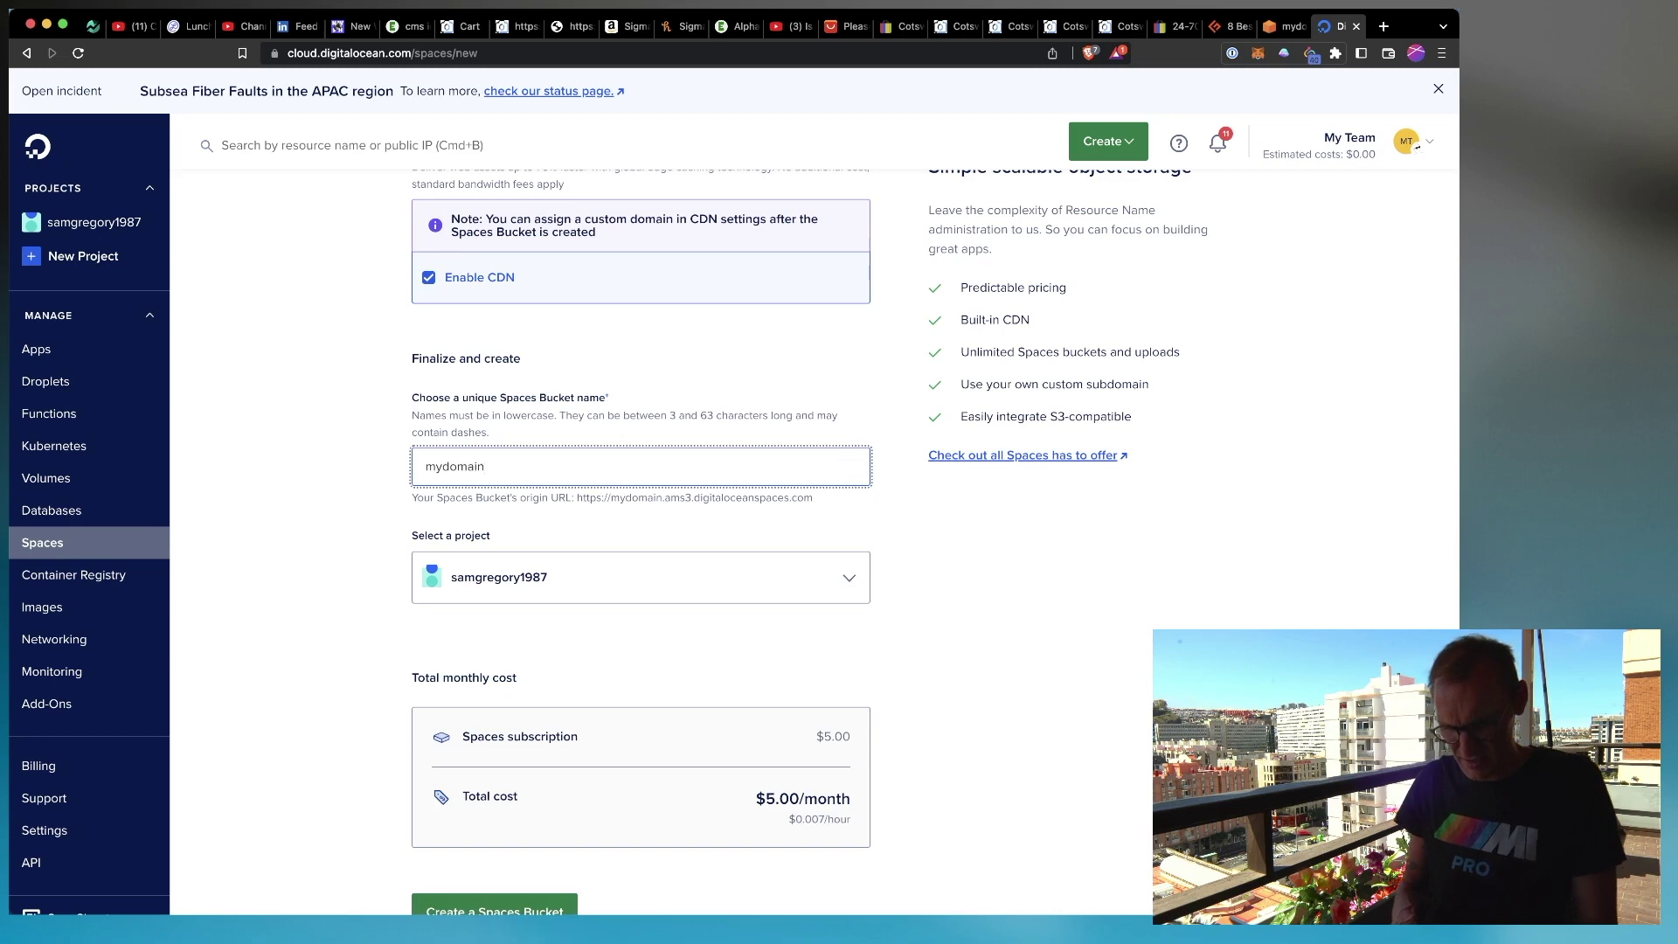
text(239540598245.com)
scroll(641, 524, down, 3)
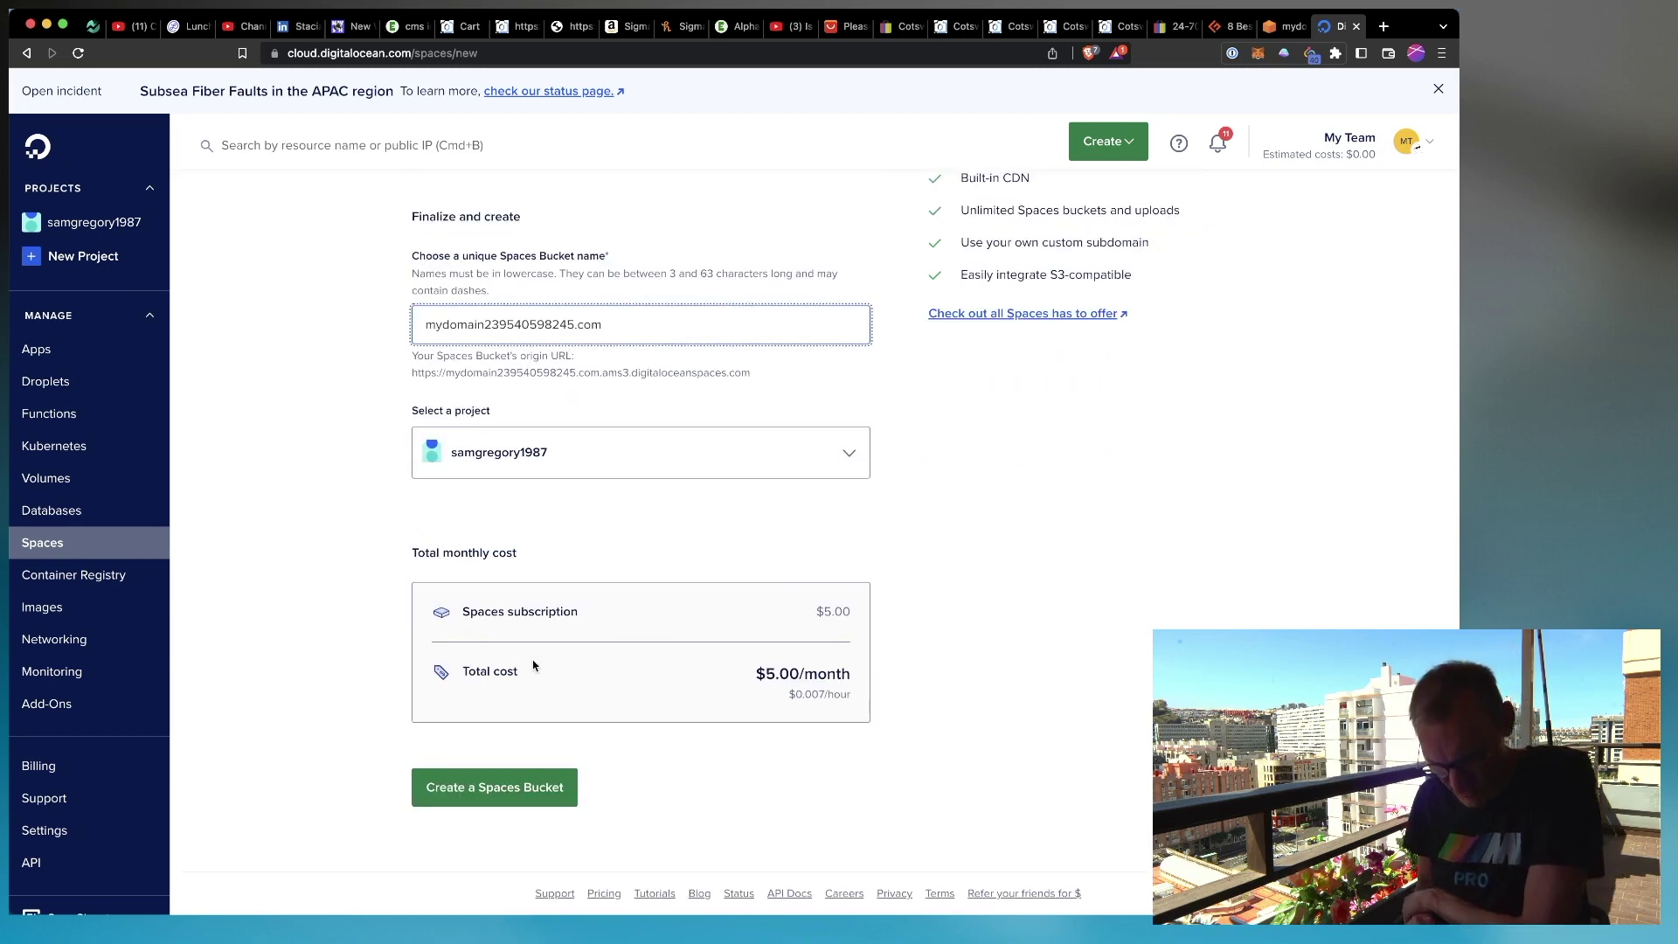
key(Return)
key(super+Tab)
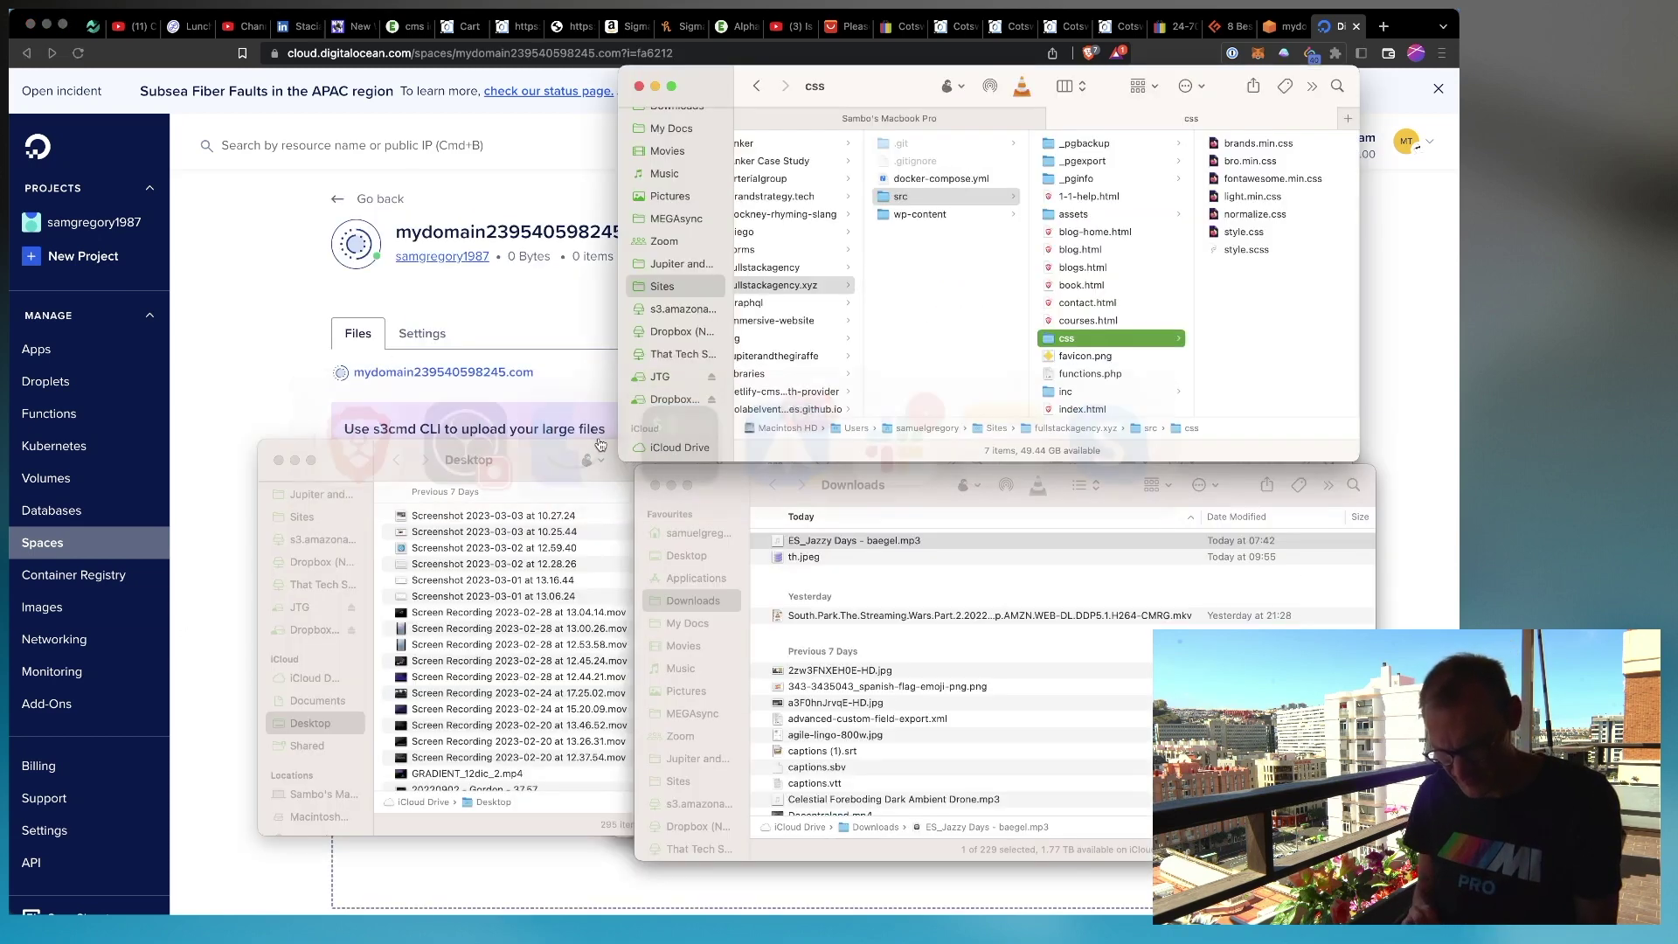
Upload style.css to the Spaces bucket with public read access.
drag(1253, 237, 731, 716)
key(super+Tab)
click(704, 449)
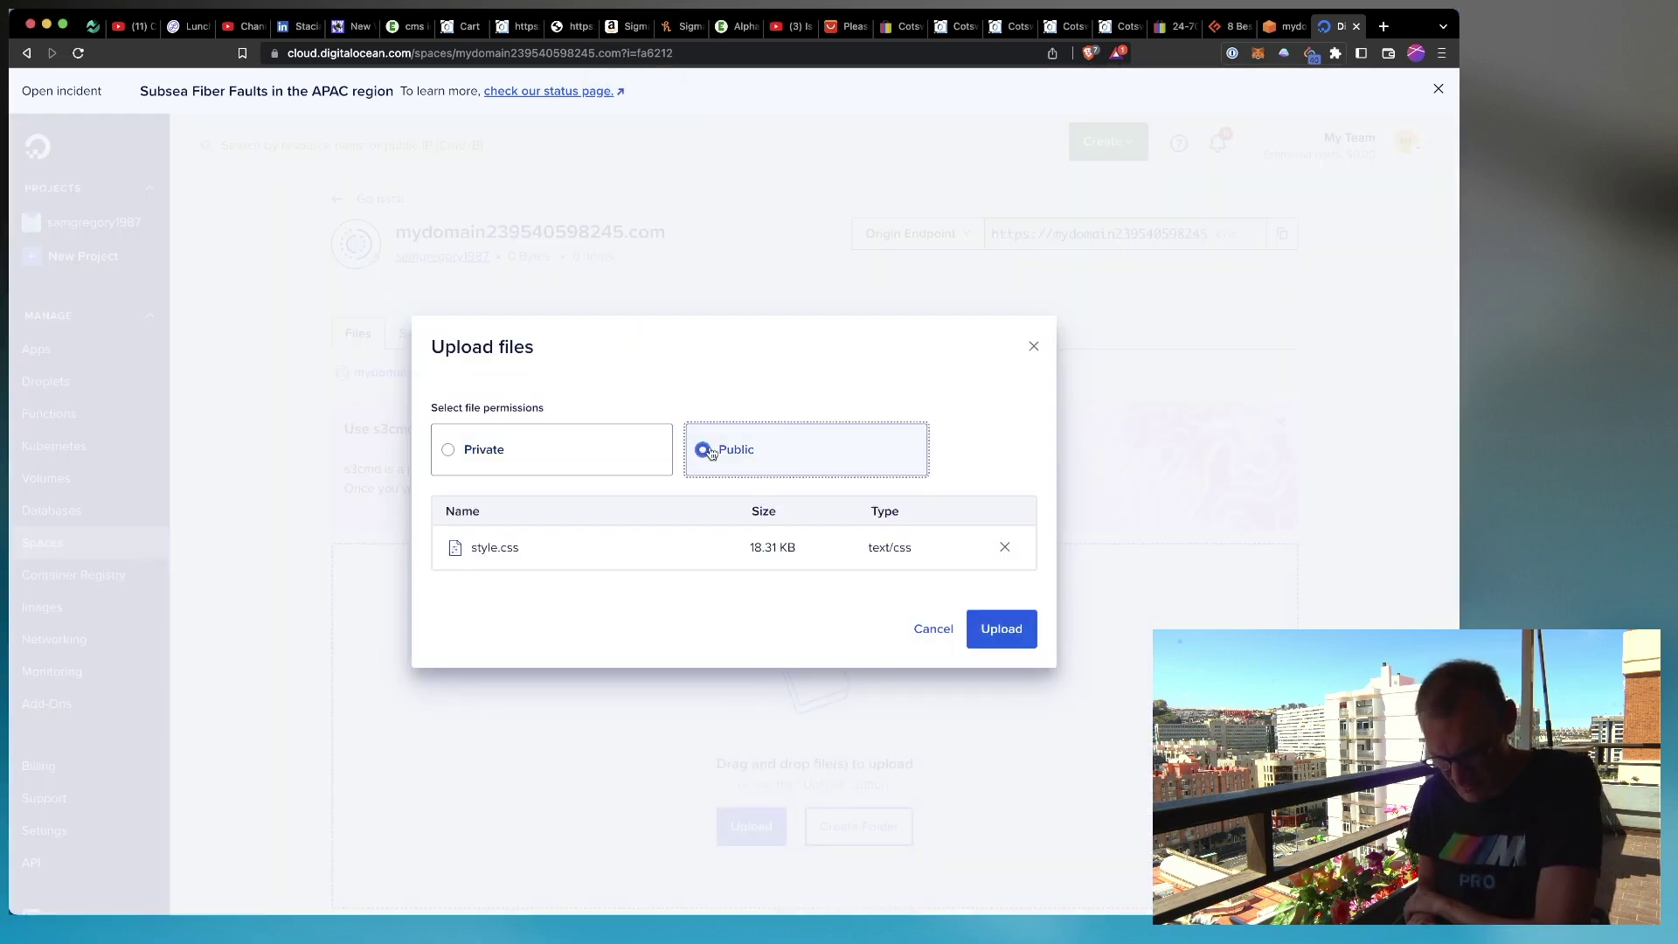
click(1001, 628)
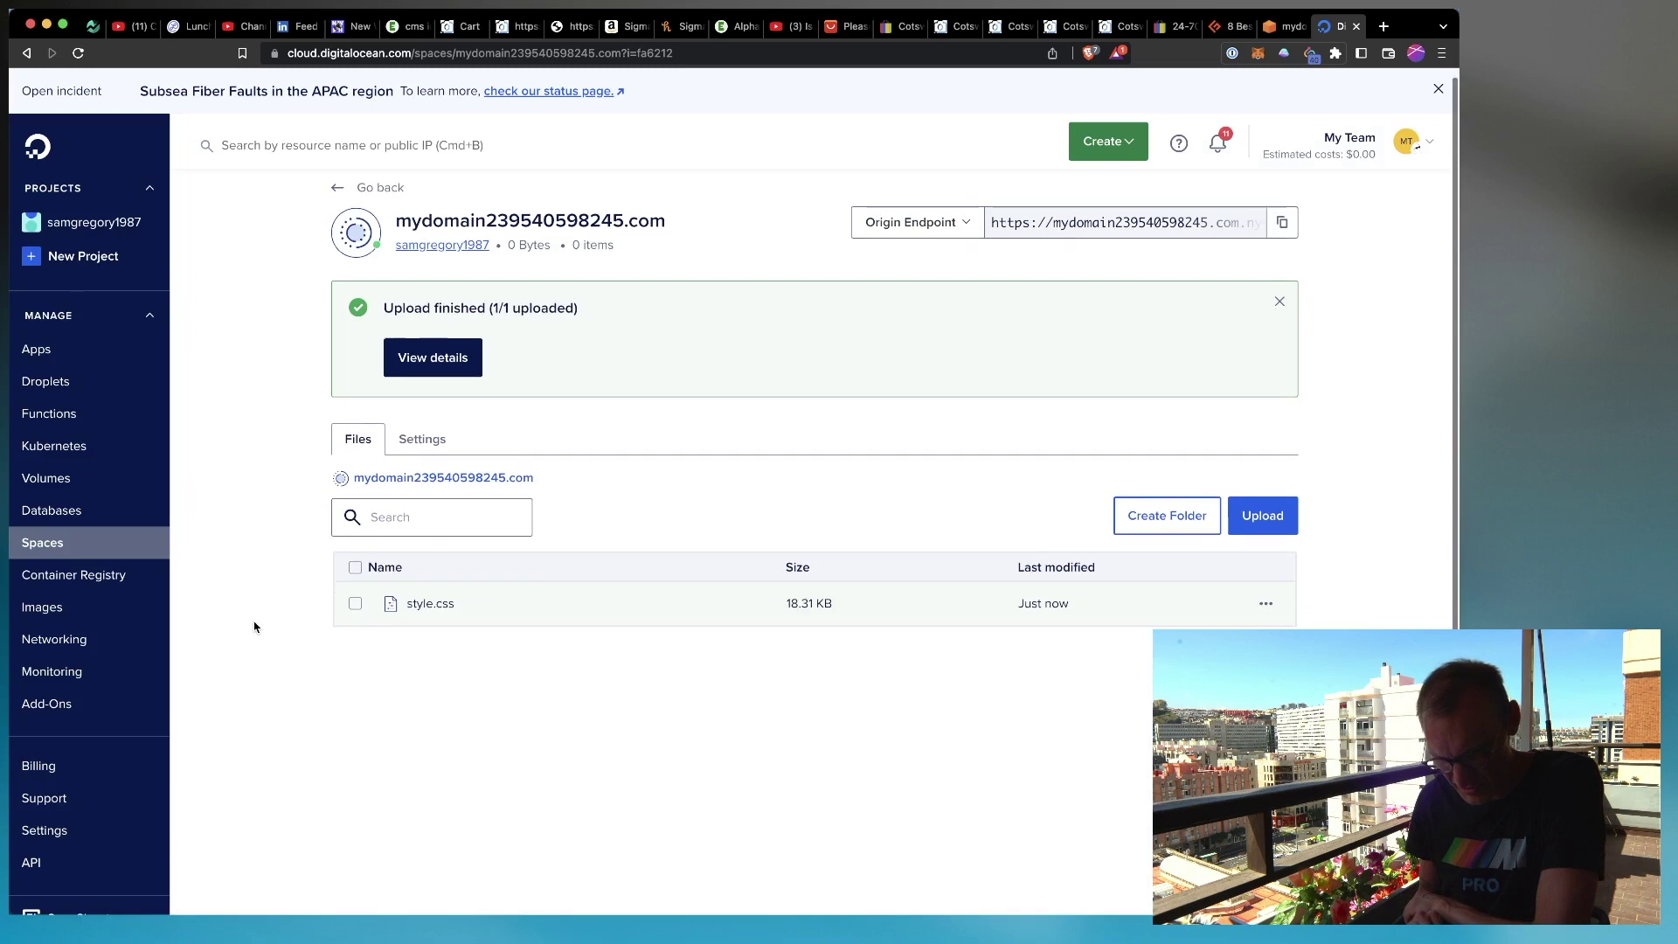
Copy style.css's CDN Endpoint URL and load it in a new tab.
scroll(254, 625, down, 3)
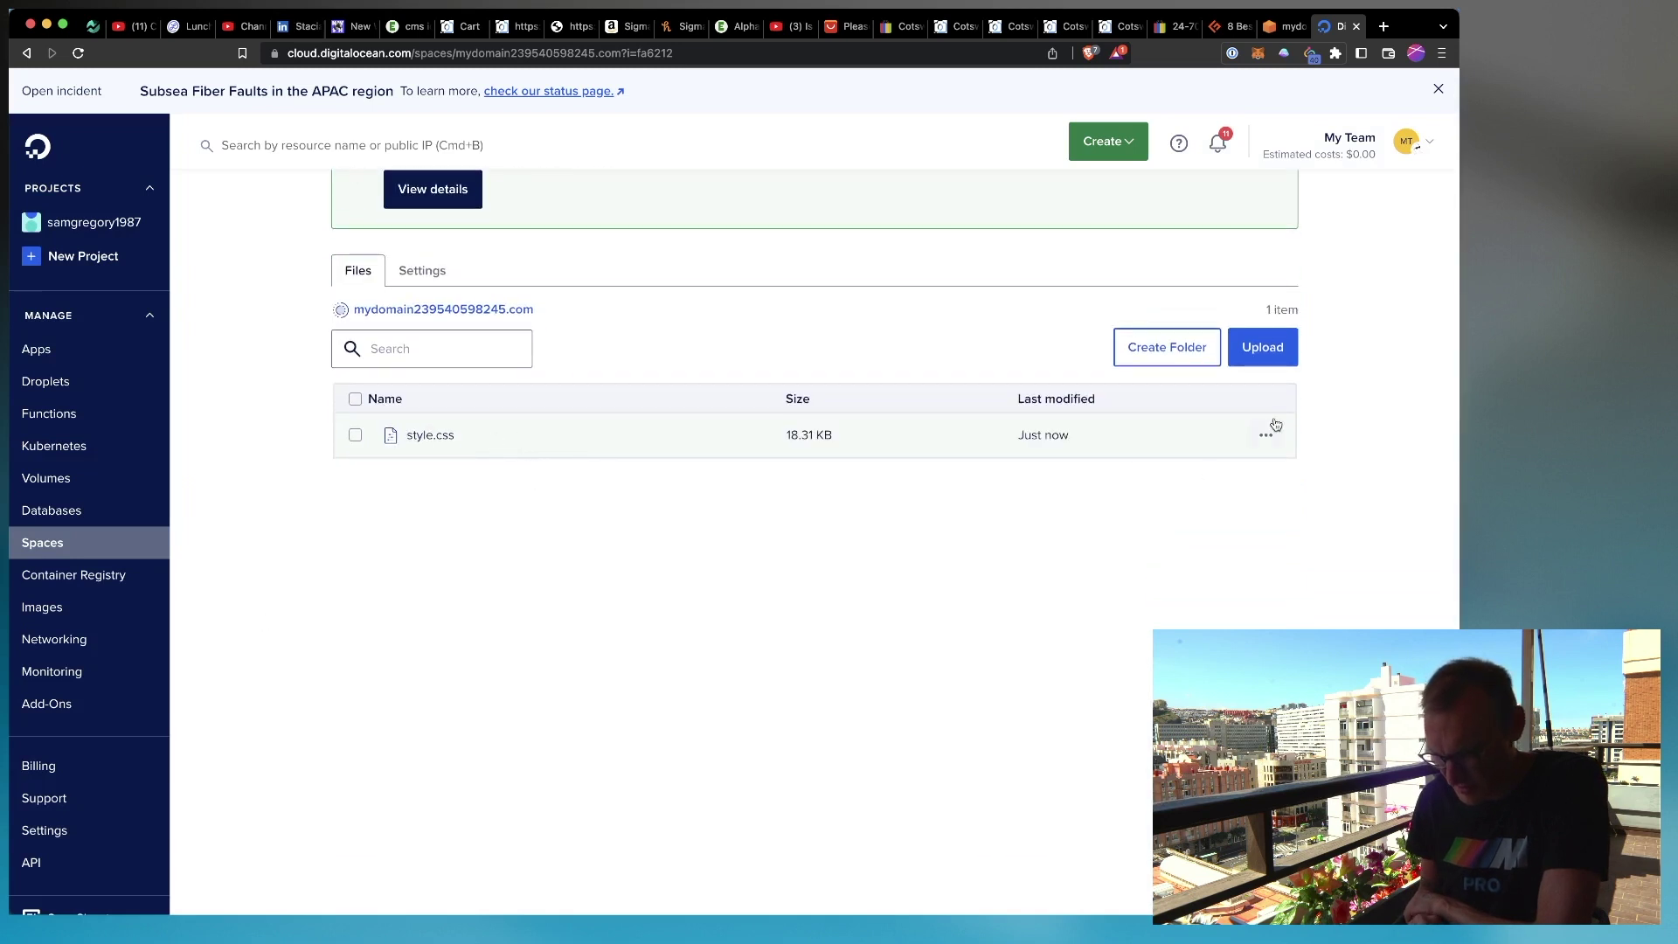
mouse_move(1086, 435)
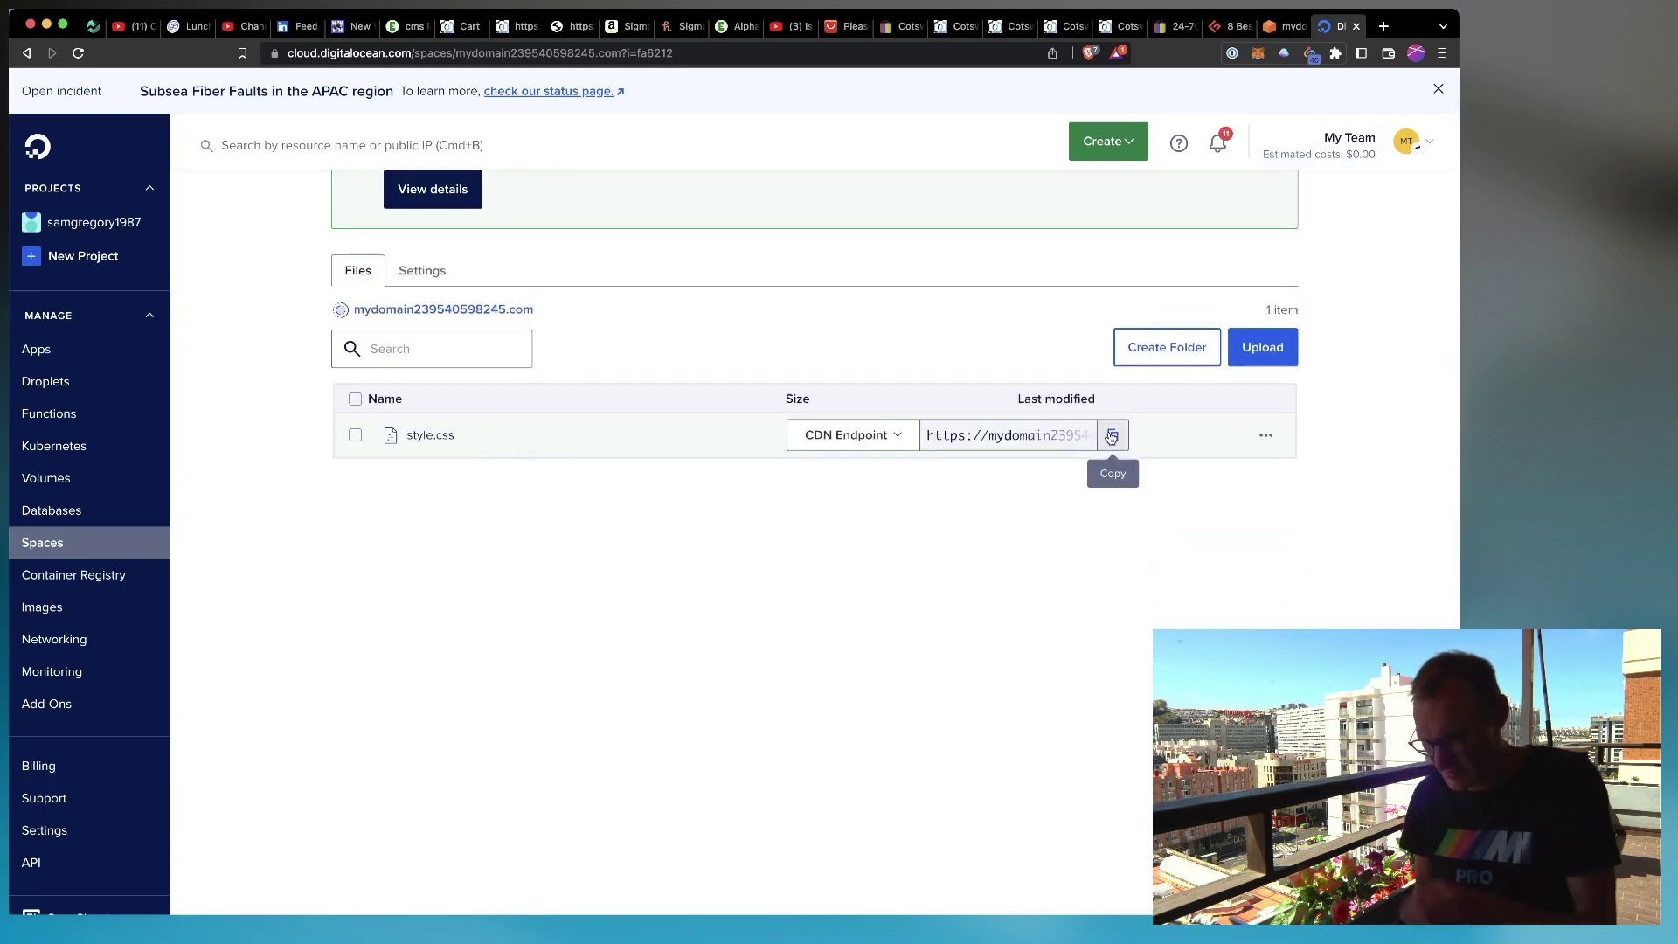
click(1110, 437)
key(super+t)
key(super+v)
key(Return)
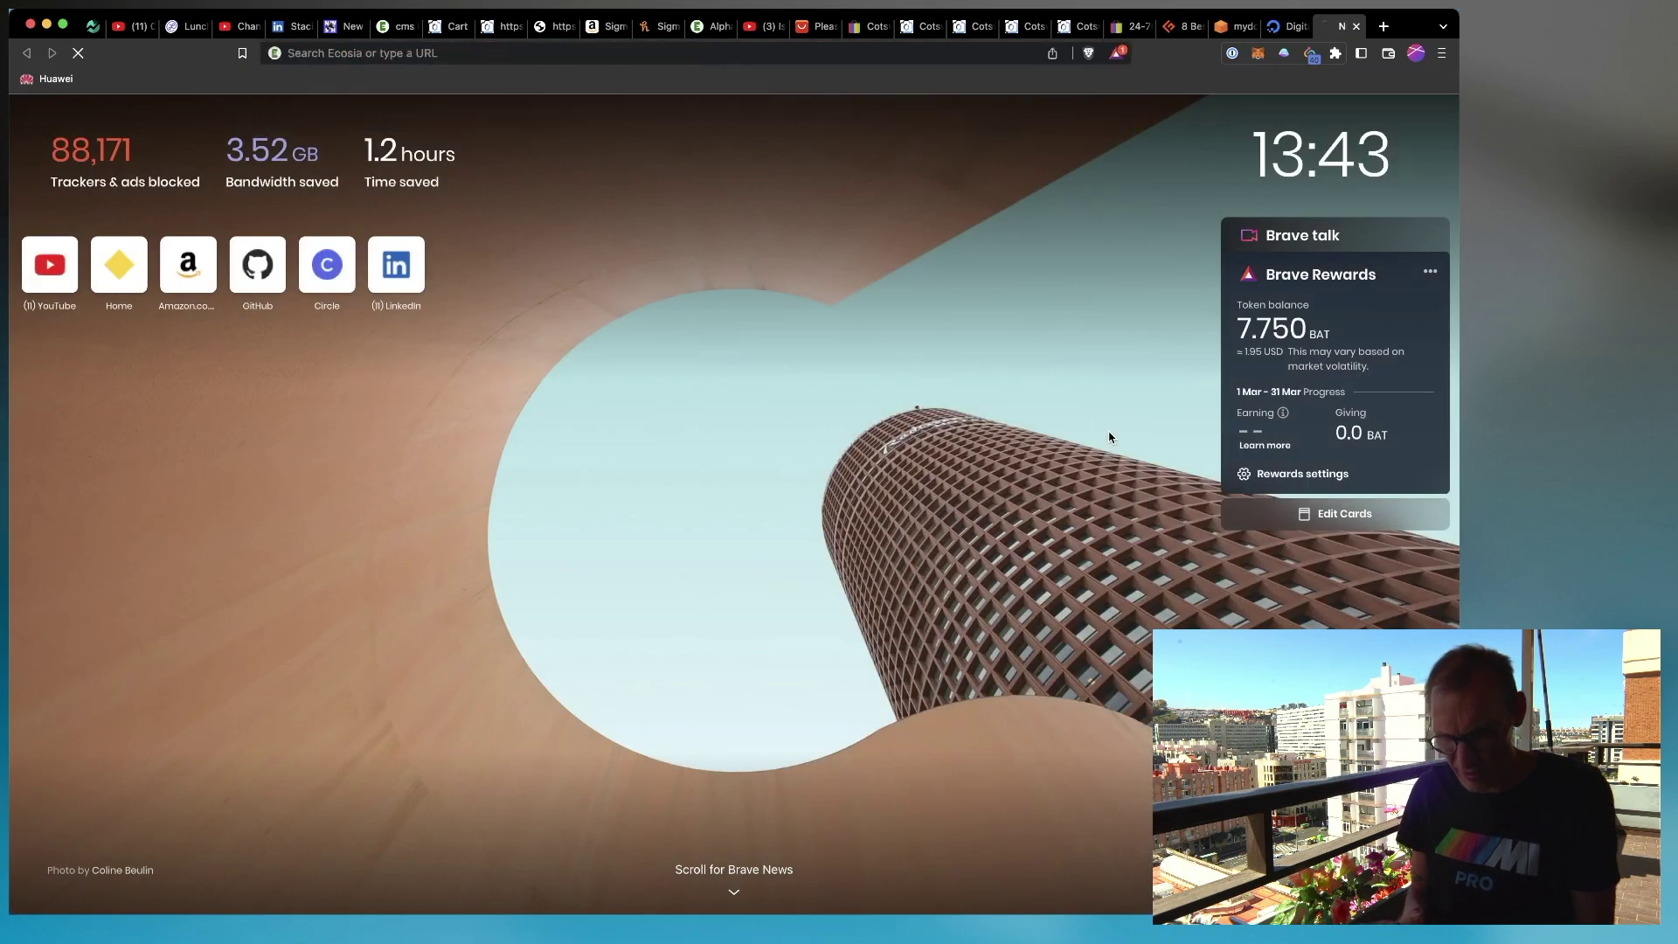
key(super+t)
key(super+v)
key(Return)
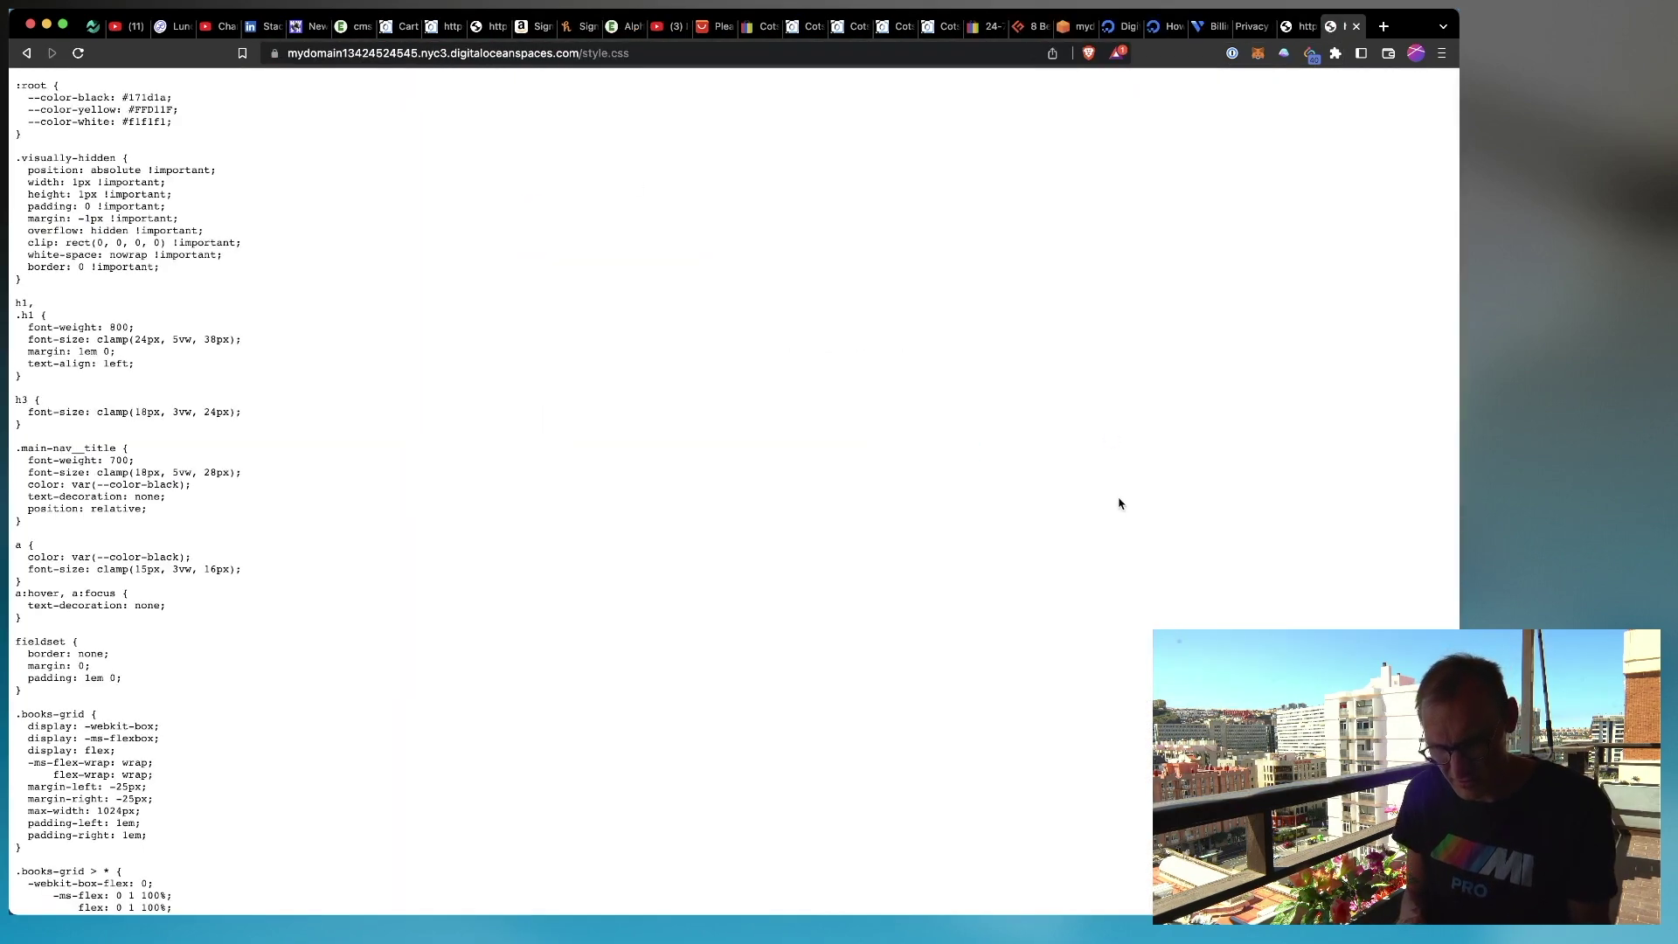
Return to the DigitalOcean Spaces list showing both buckets.
key(super+alt+Left)
key(super+alt+Left)
key(super+alt+Left)
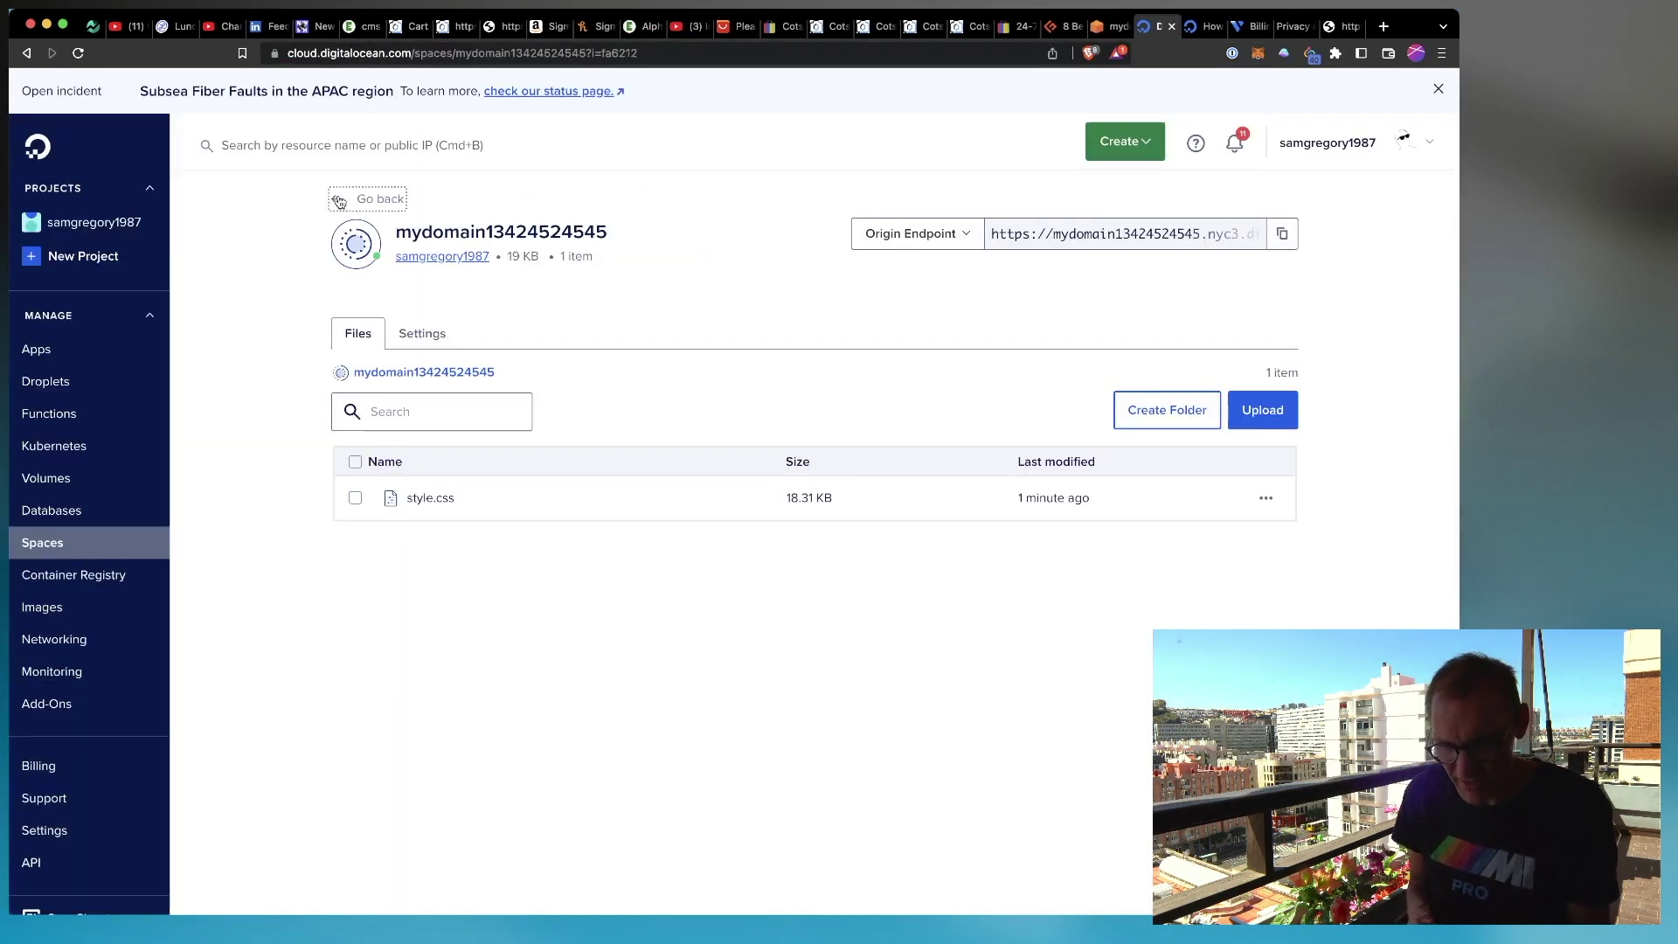
click(367, 198)
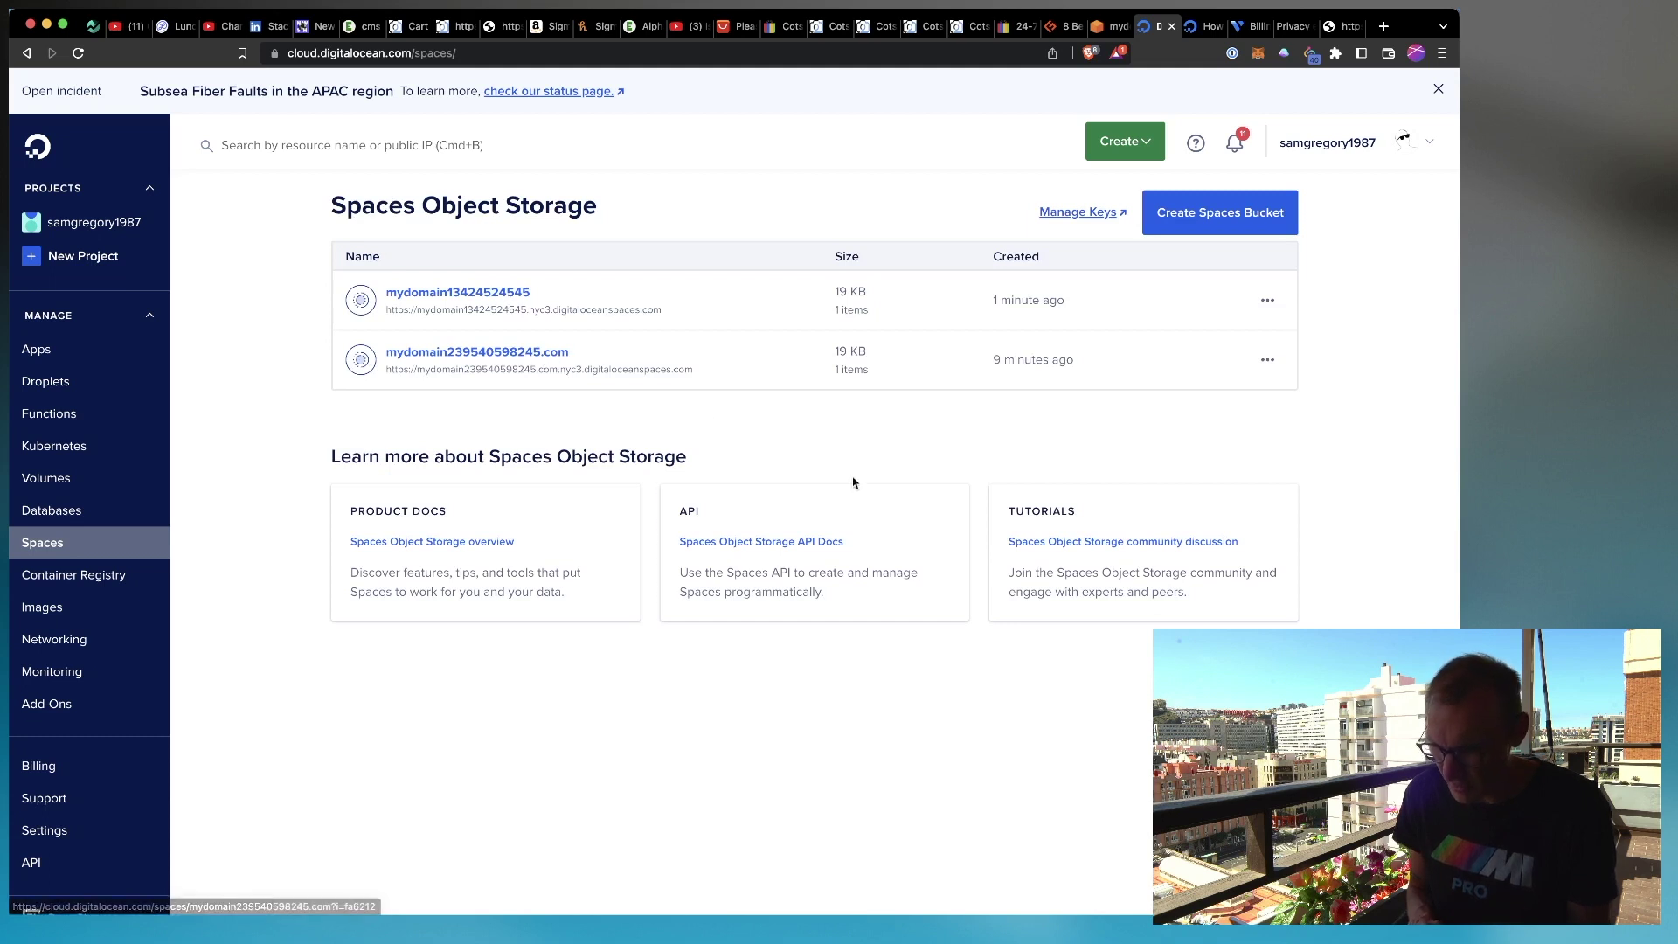
click(913, 507)
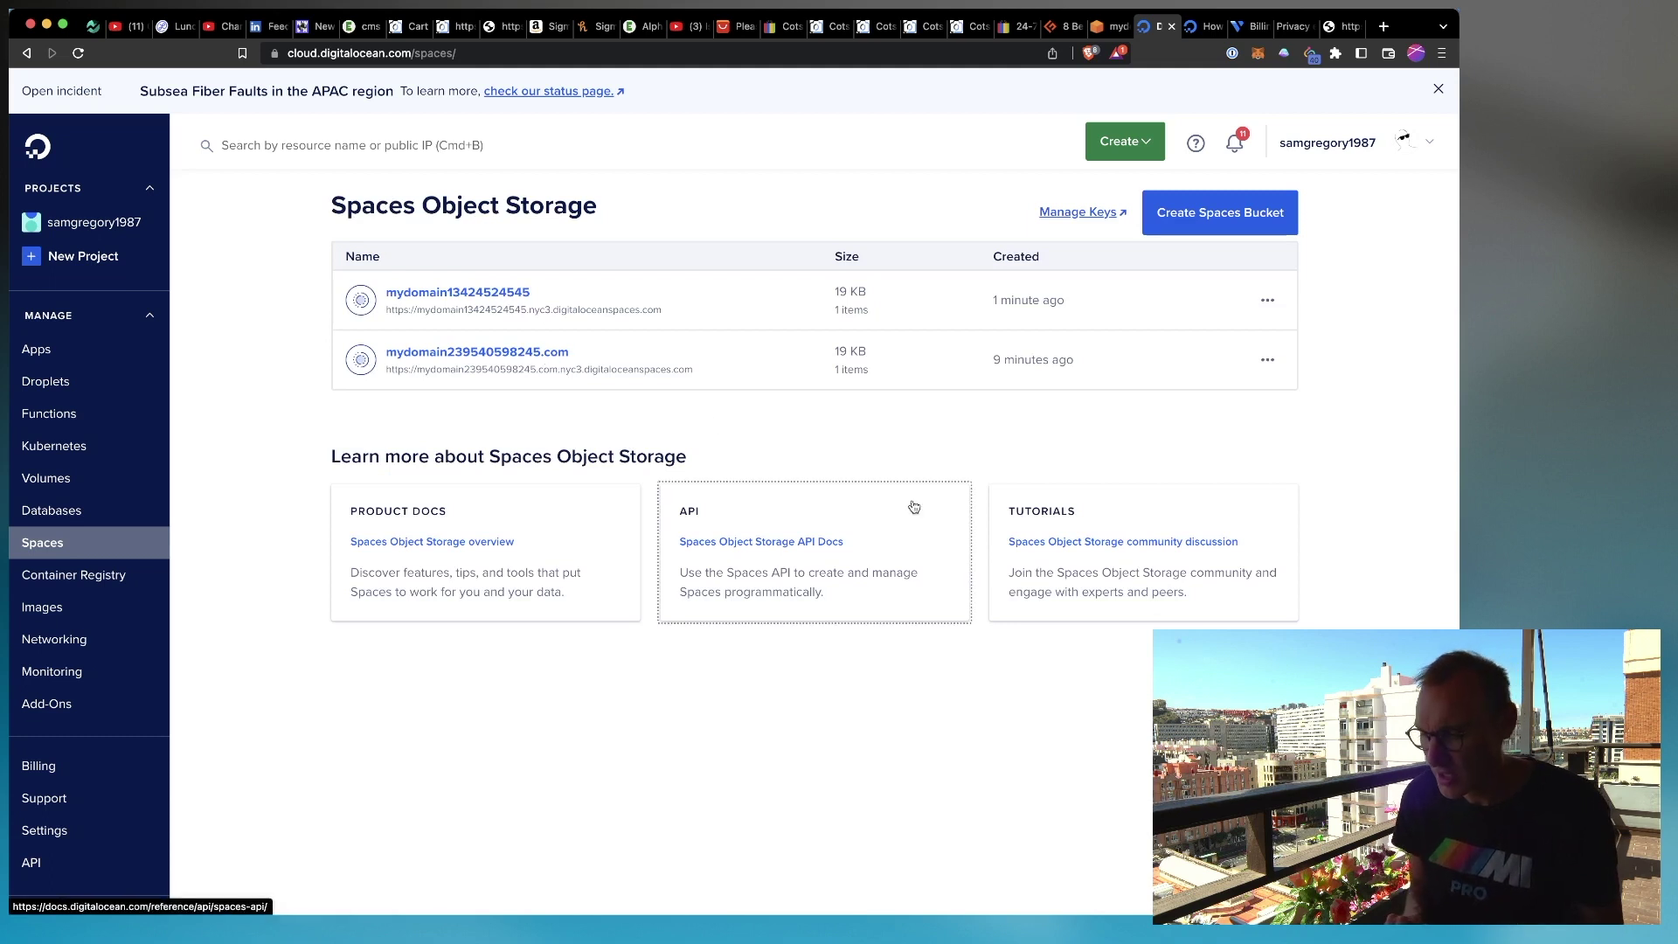